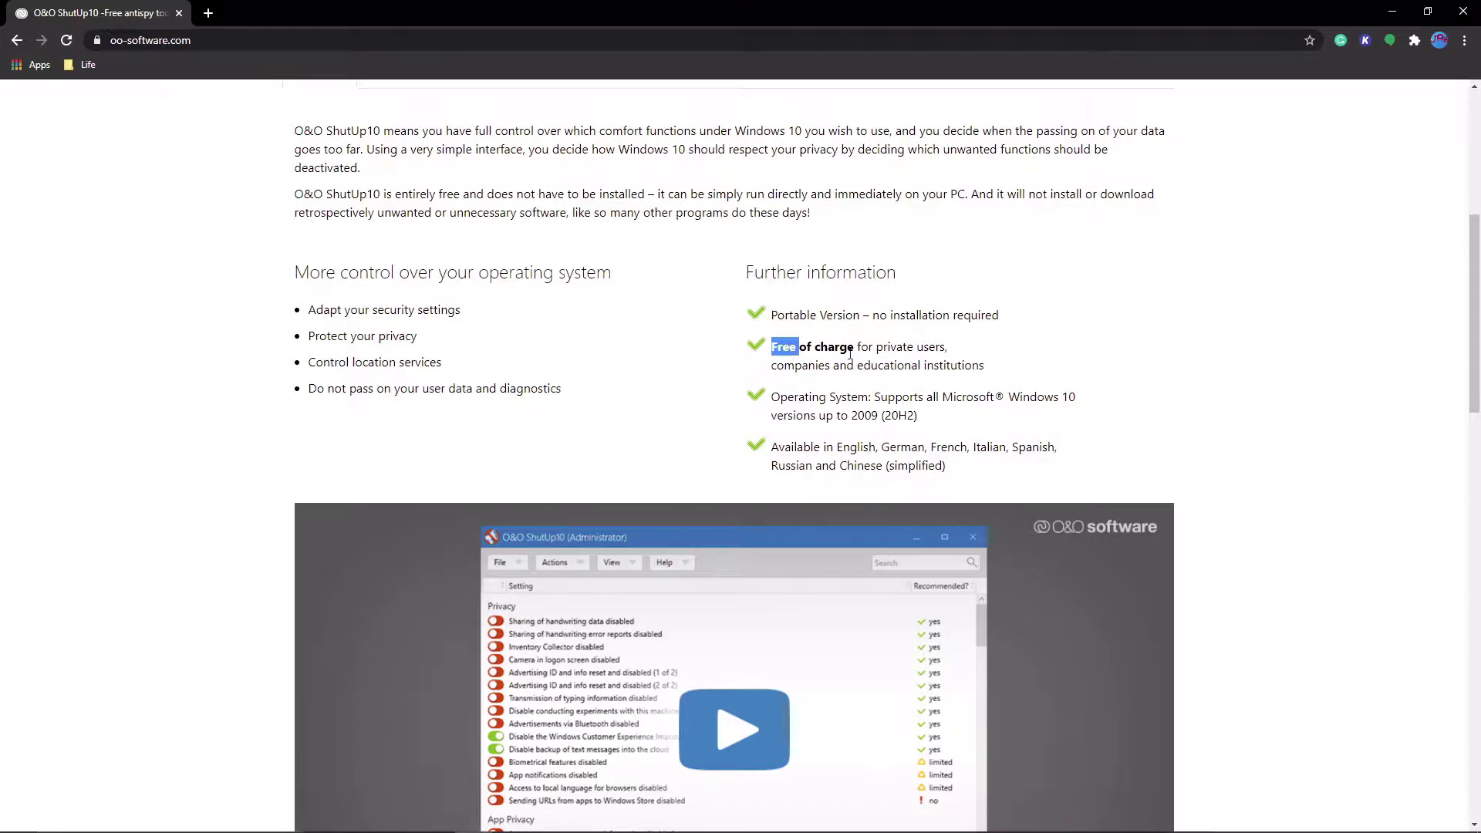
pyautogui.click(945, 390)
pyautogui.scroll(5, 849, 398)
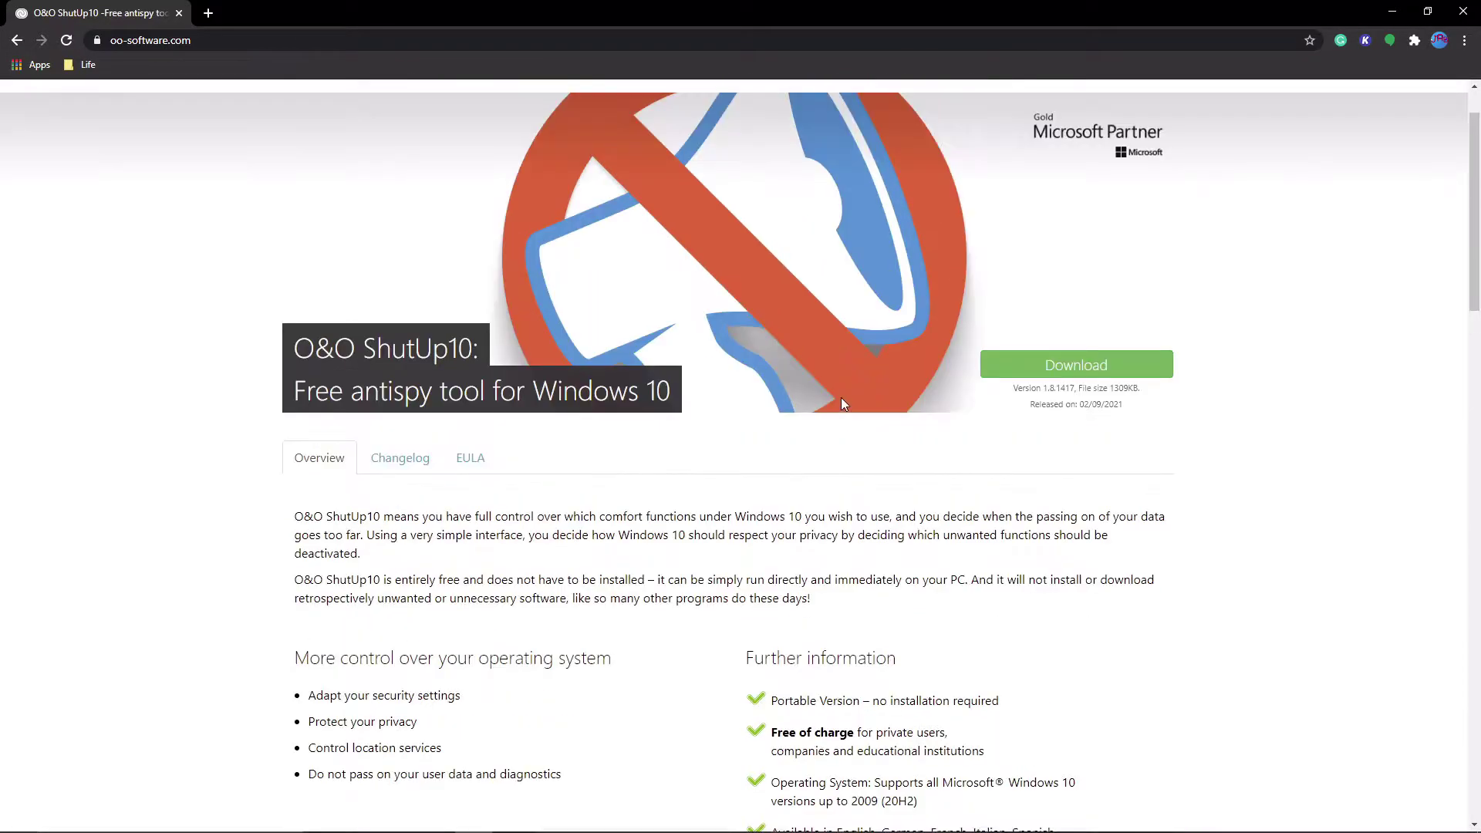
pyautogui.doubleClick(397, 356)
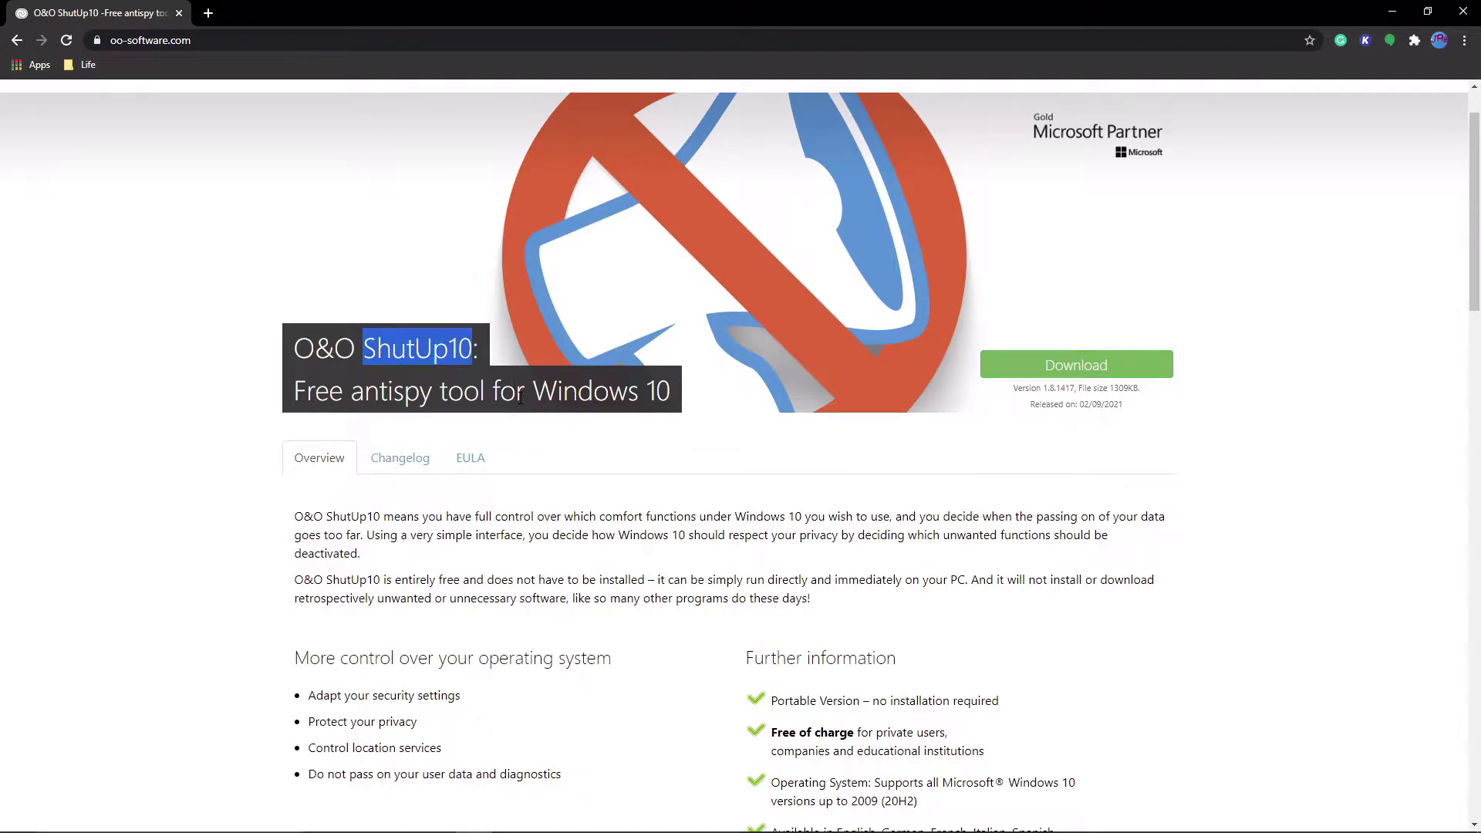
pyautogui.moveTo(291, 397); pyautogui.dragTo(569, 415)
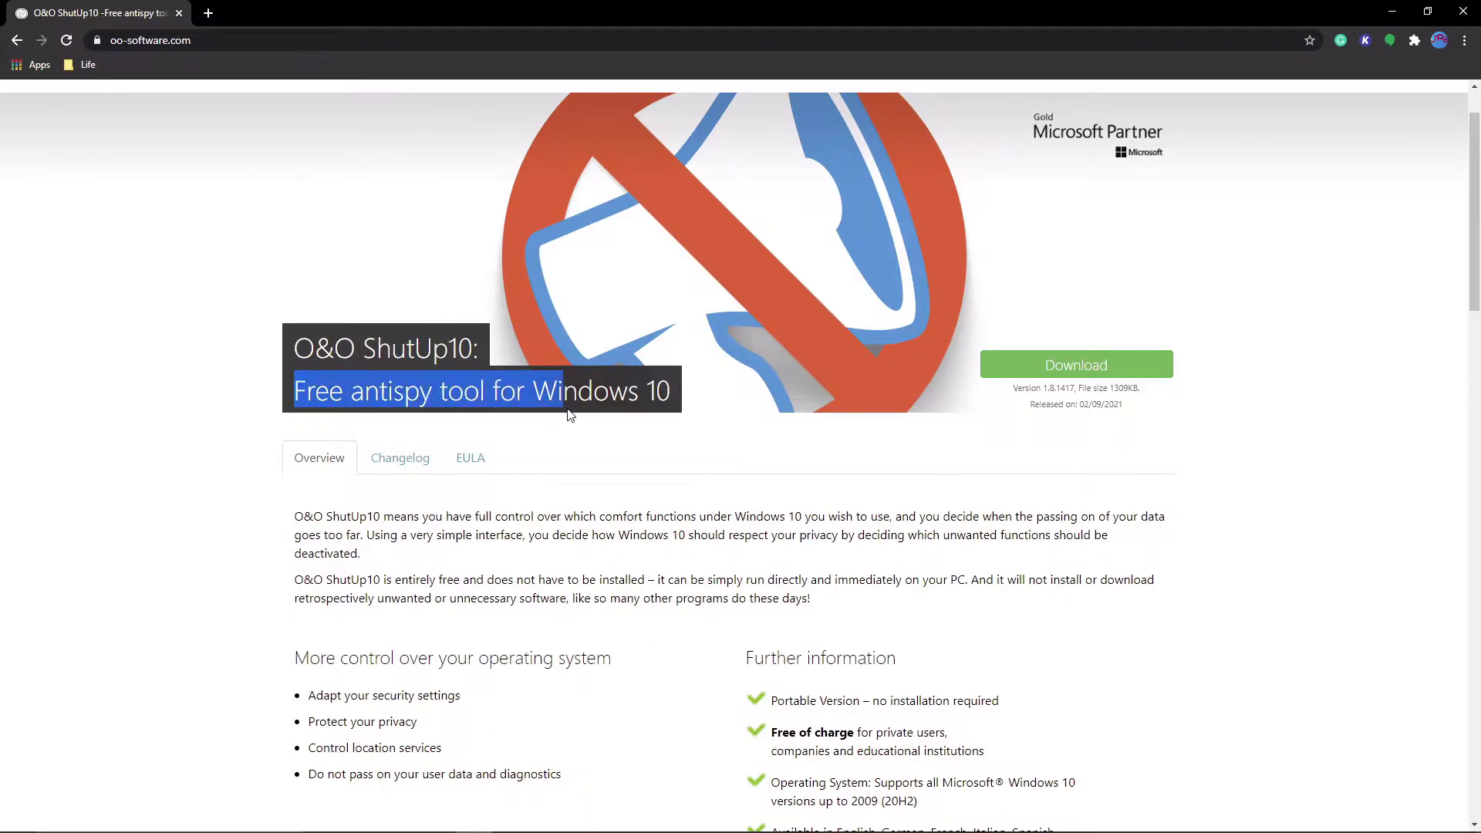
pyautogui.tripleClick(490, 520)
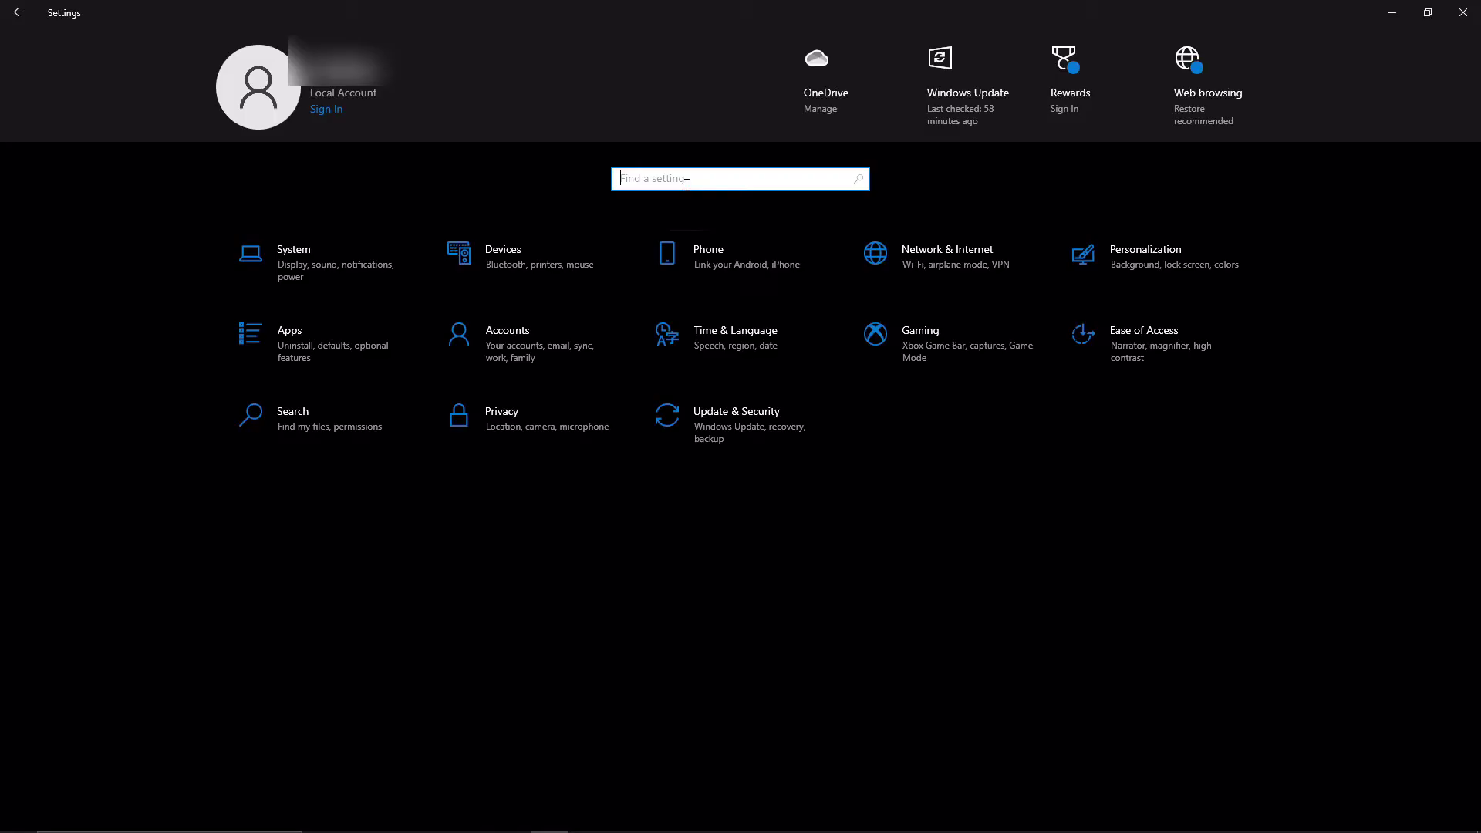
pyautogui.write('stop spyin')
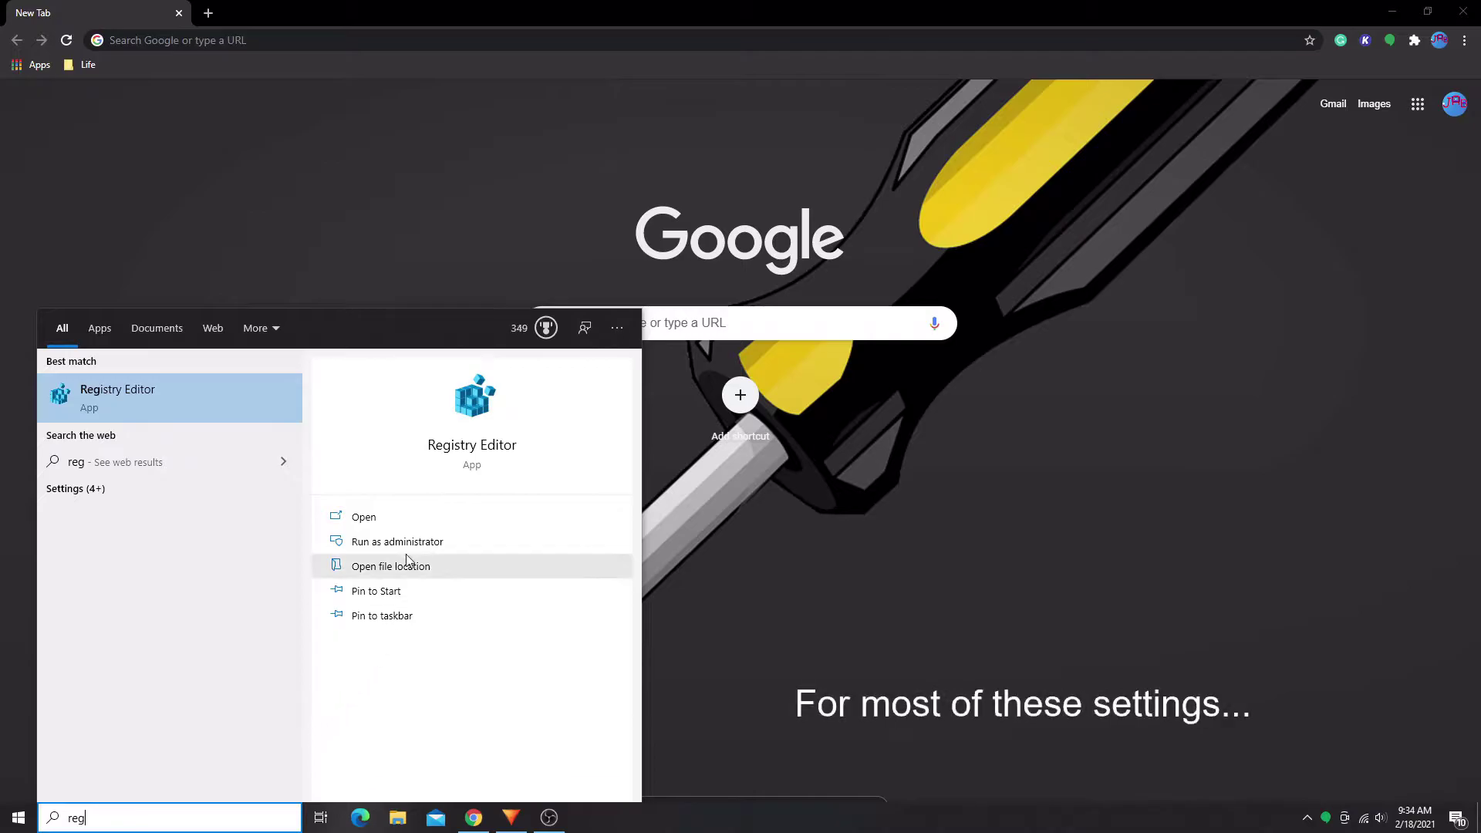
pyautogui.click(256, 406)
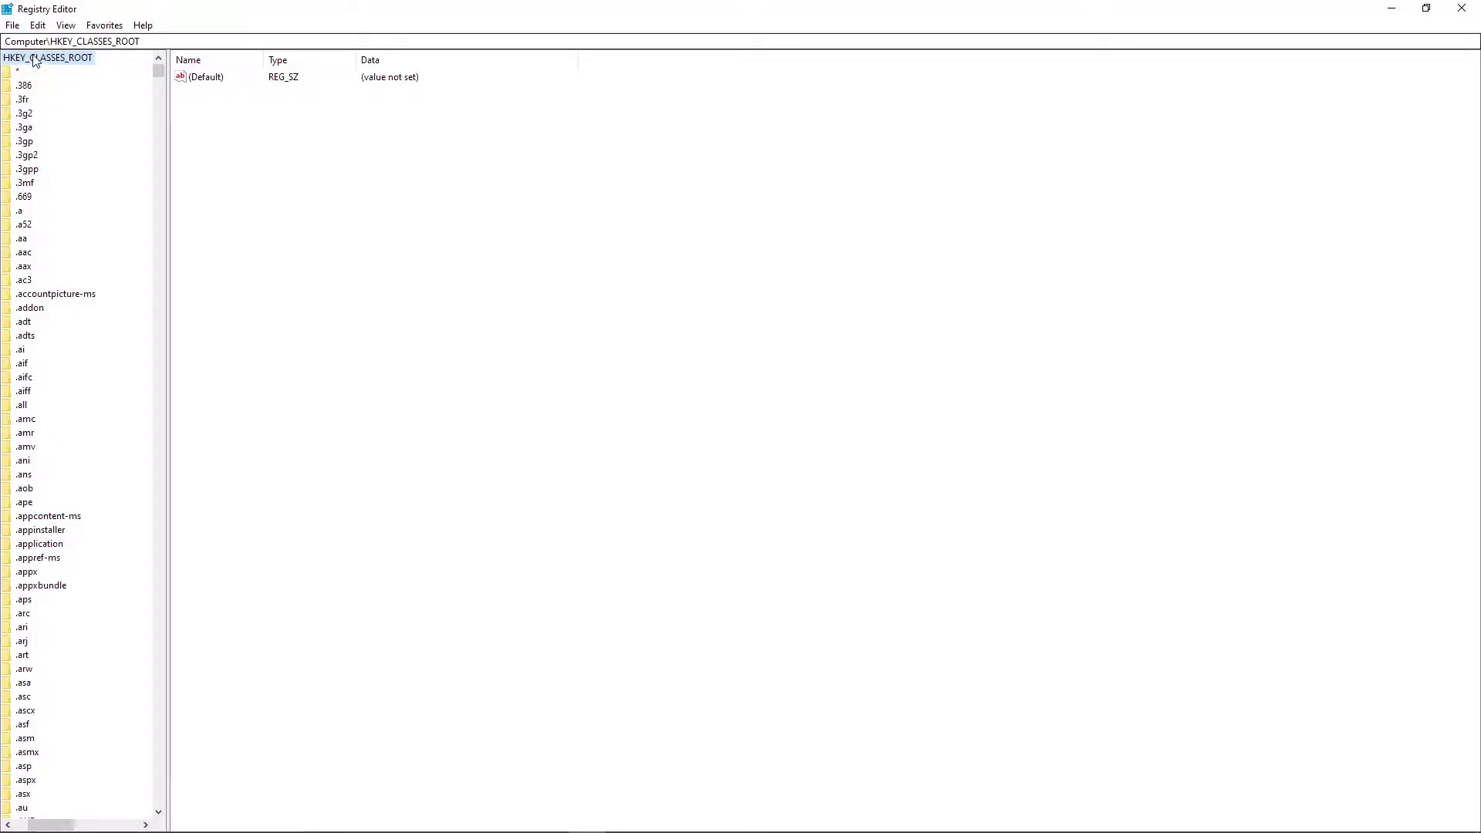
pyautogui.doubleClick(34, 60)
pyautogui.doubleClick(56, 86)
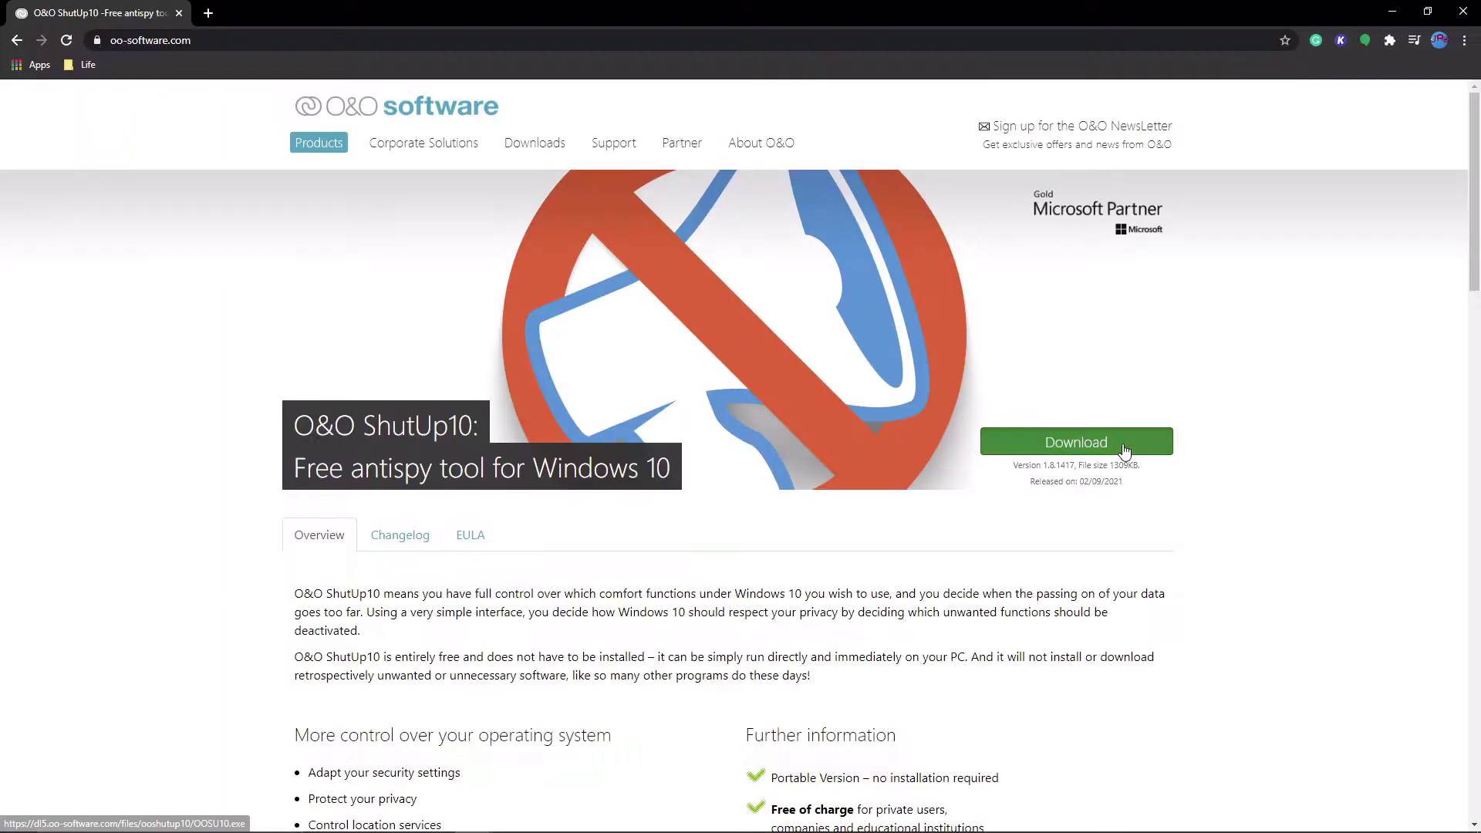
pyautogui.click(1123, 445)
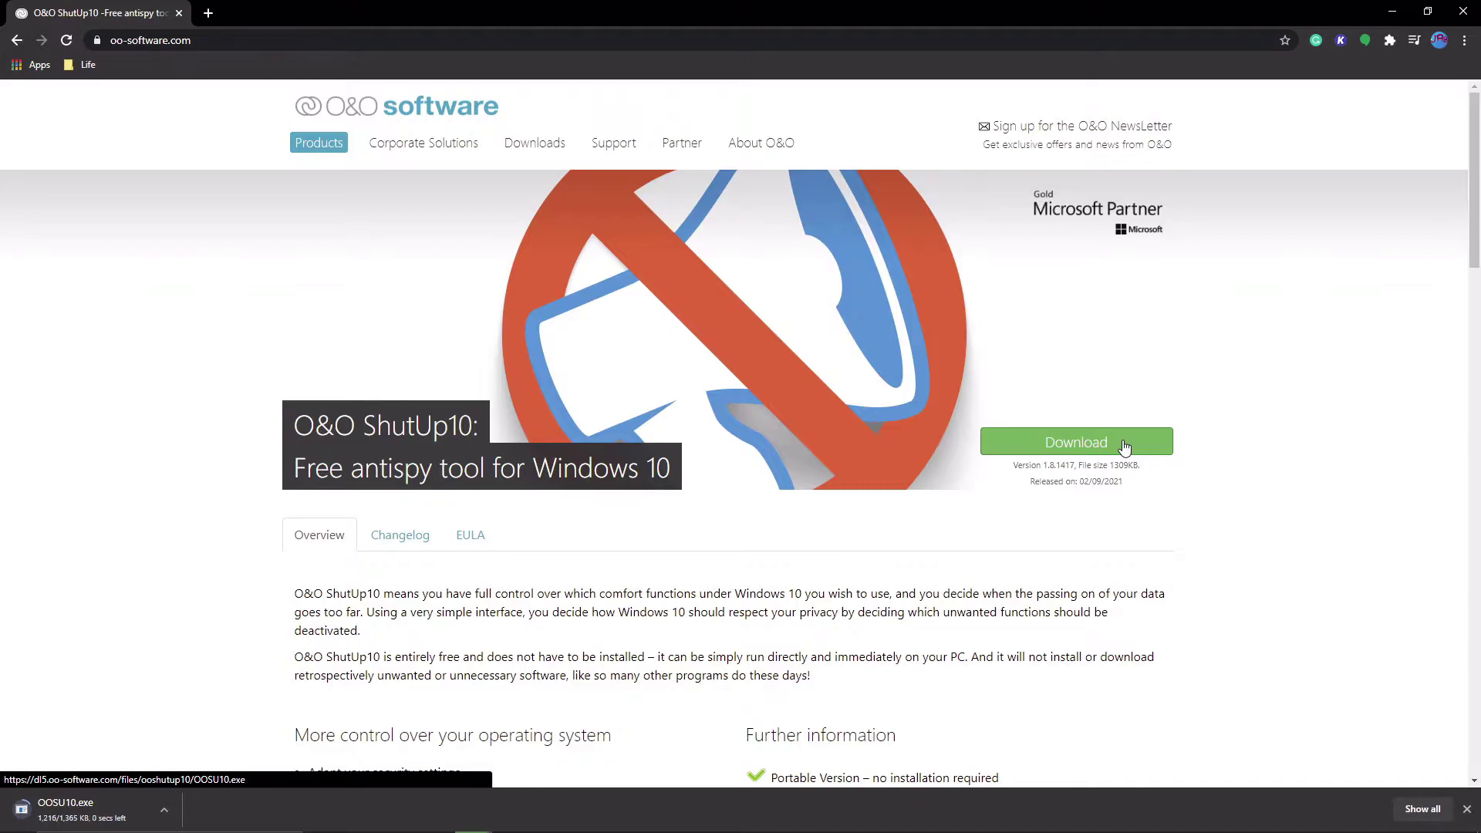
pyautogui.click(173, 798)
pyautogui.click(203, 716)
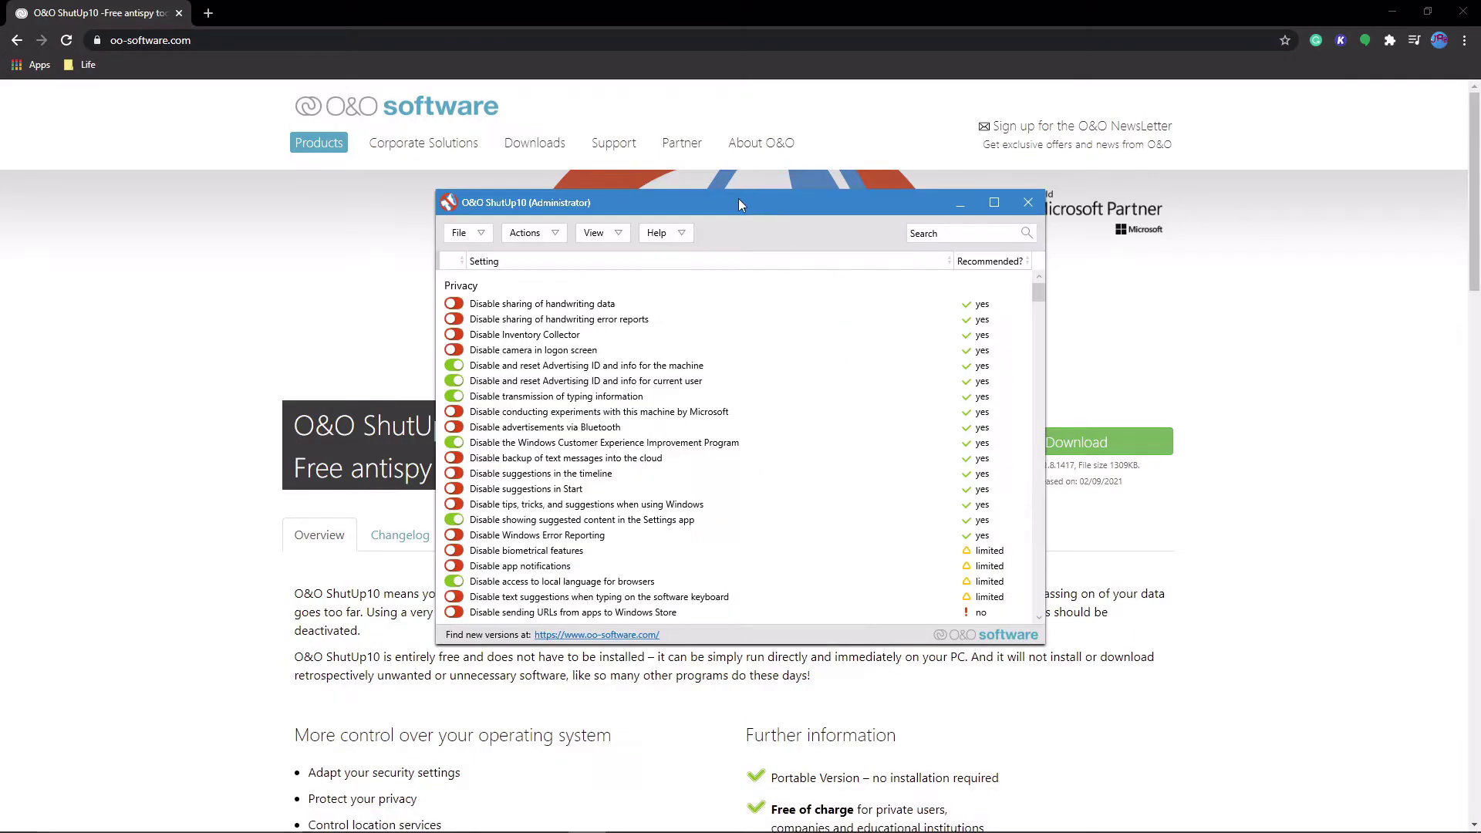
pyautogui.moveTo(738, 203); pyautogui.dragTo(692, 157)
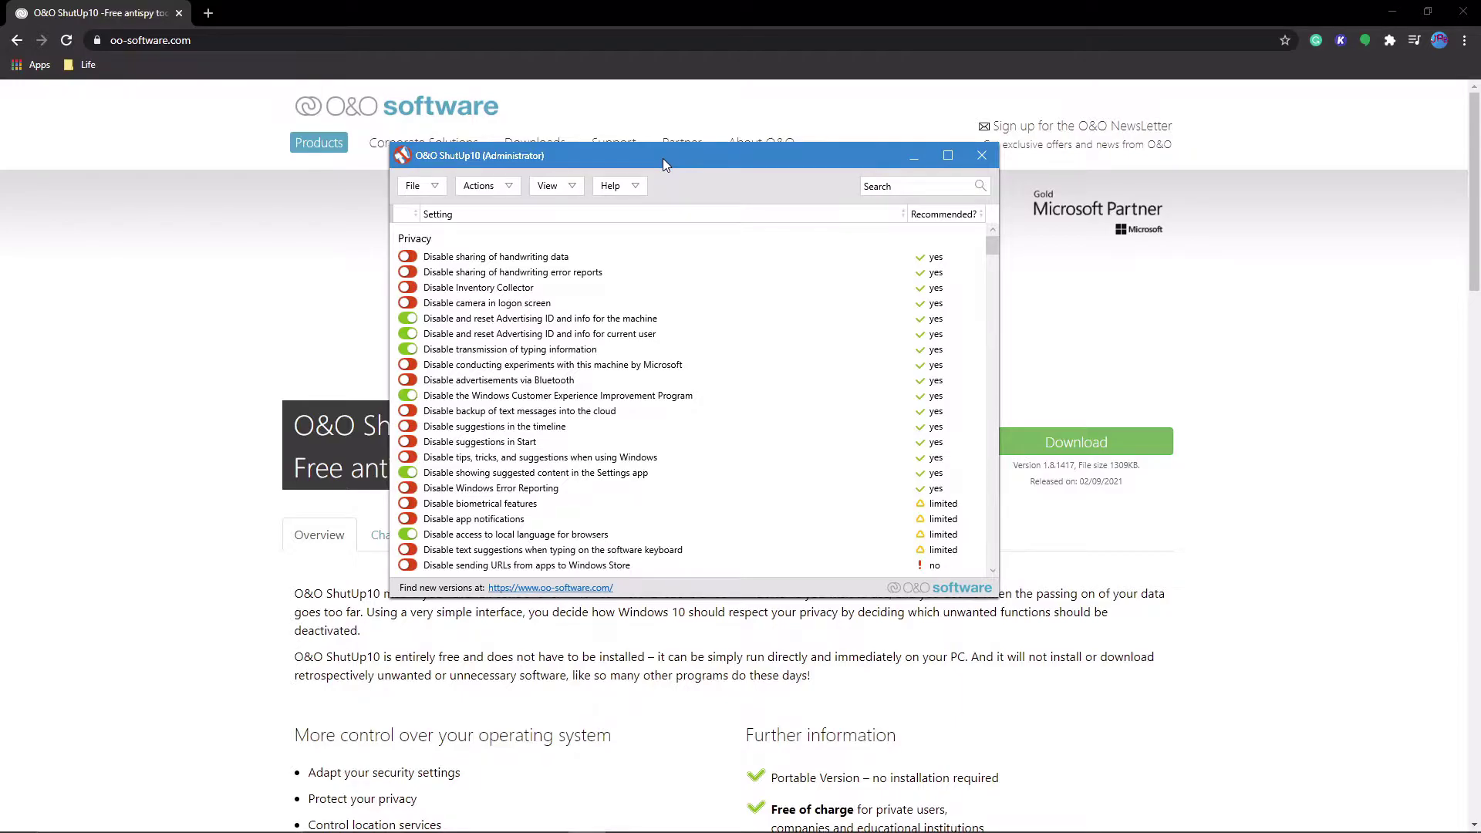
pyautogui.scroll(-10, 756, 378)
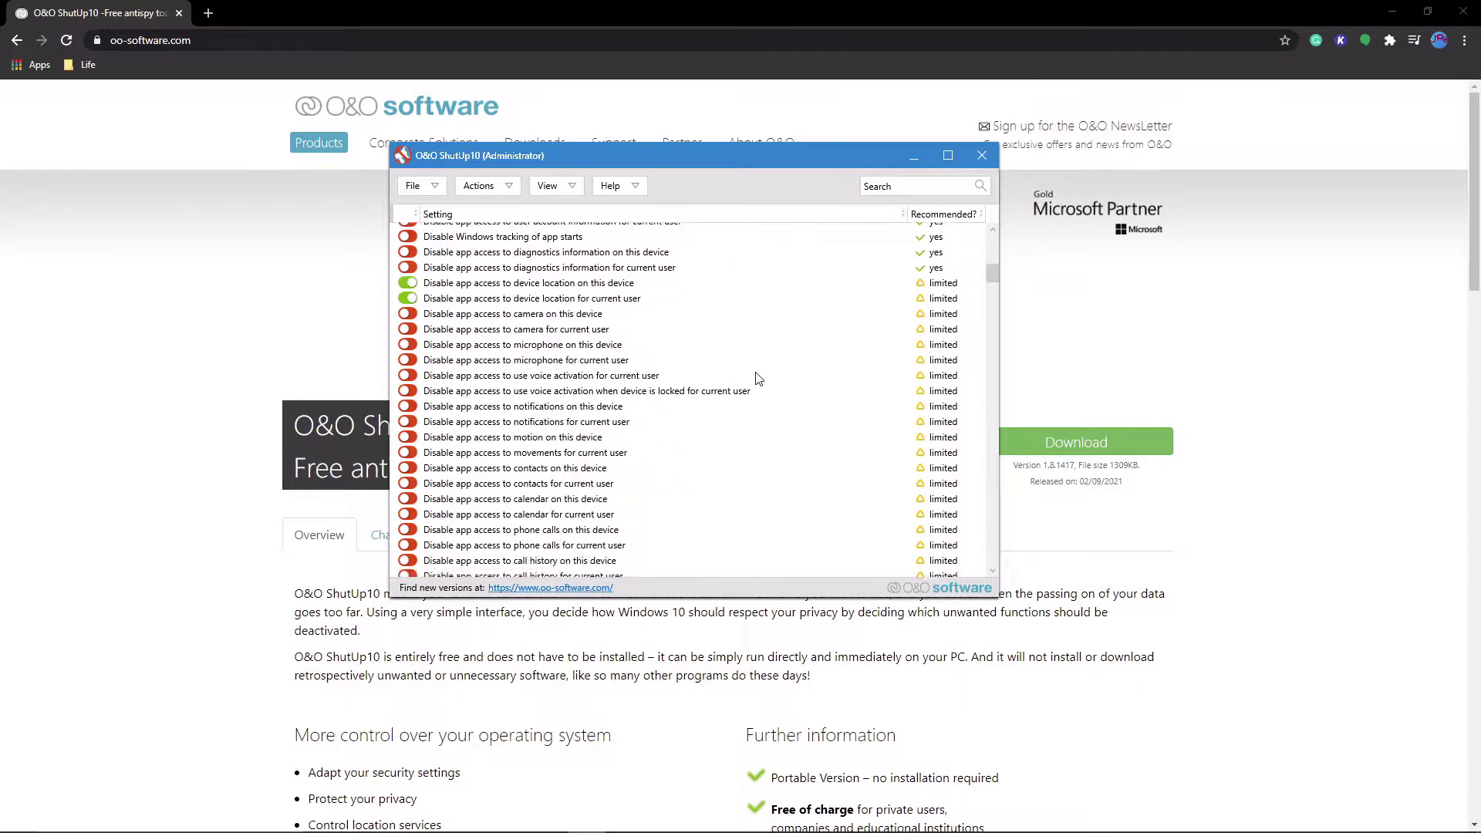
pyautogui.scroll(-15, 757, 378)
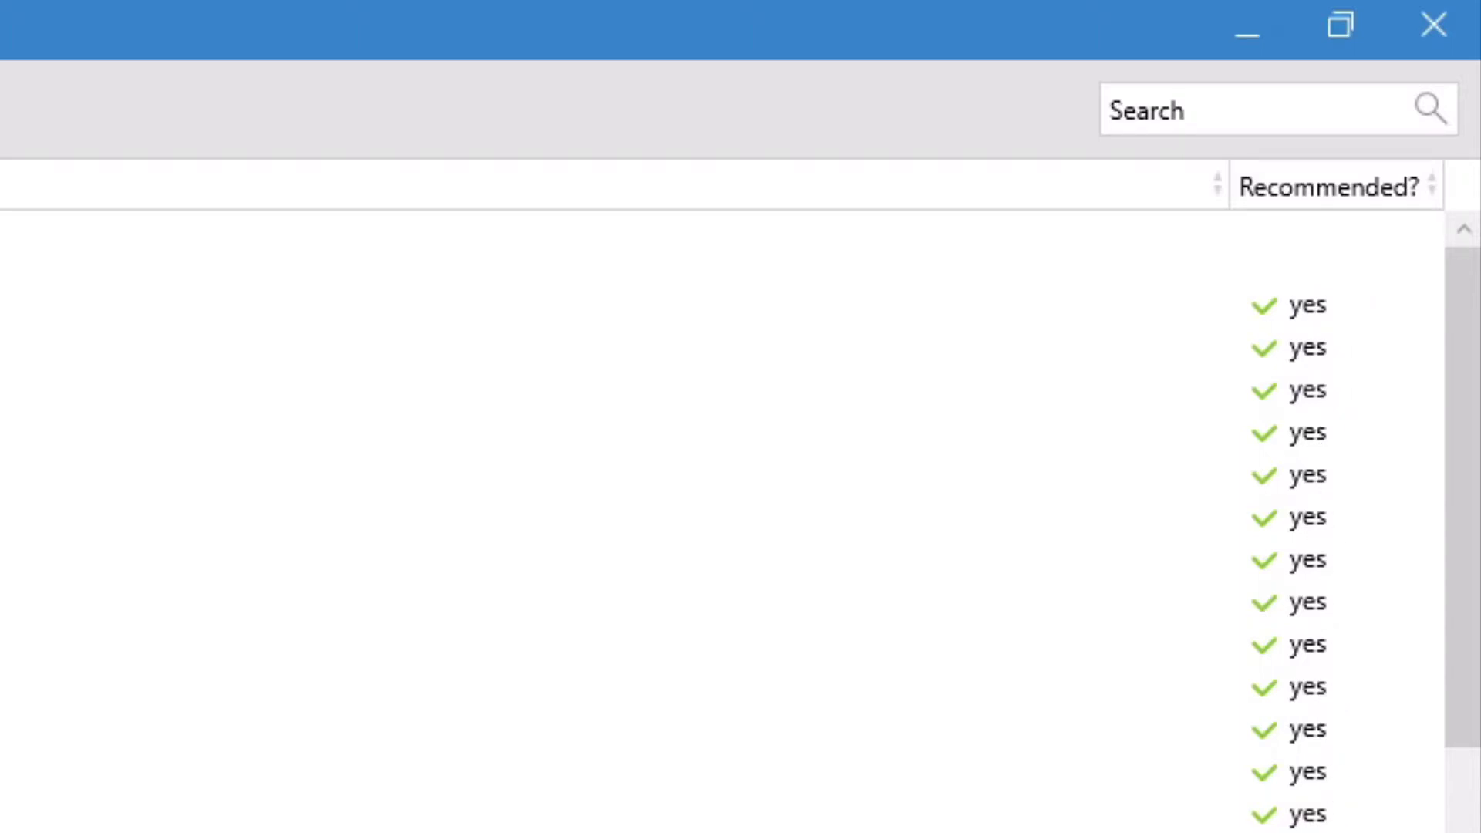
pyautogui.scroll(-20, 1419, 421)
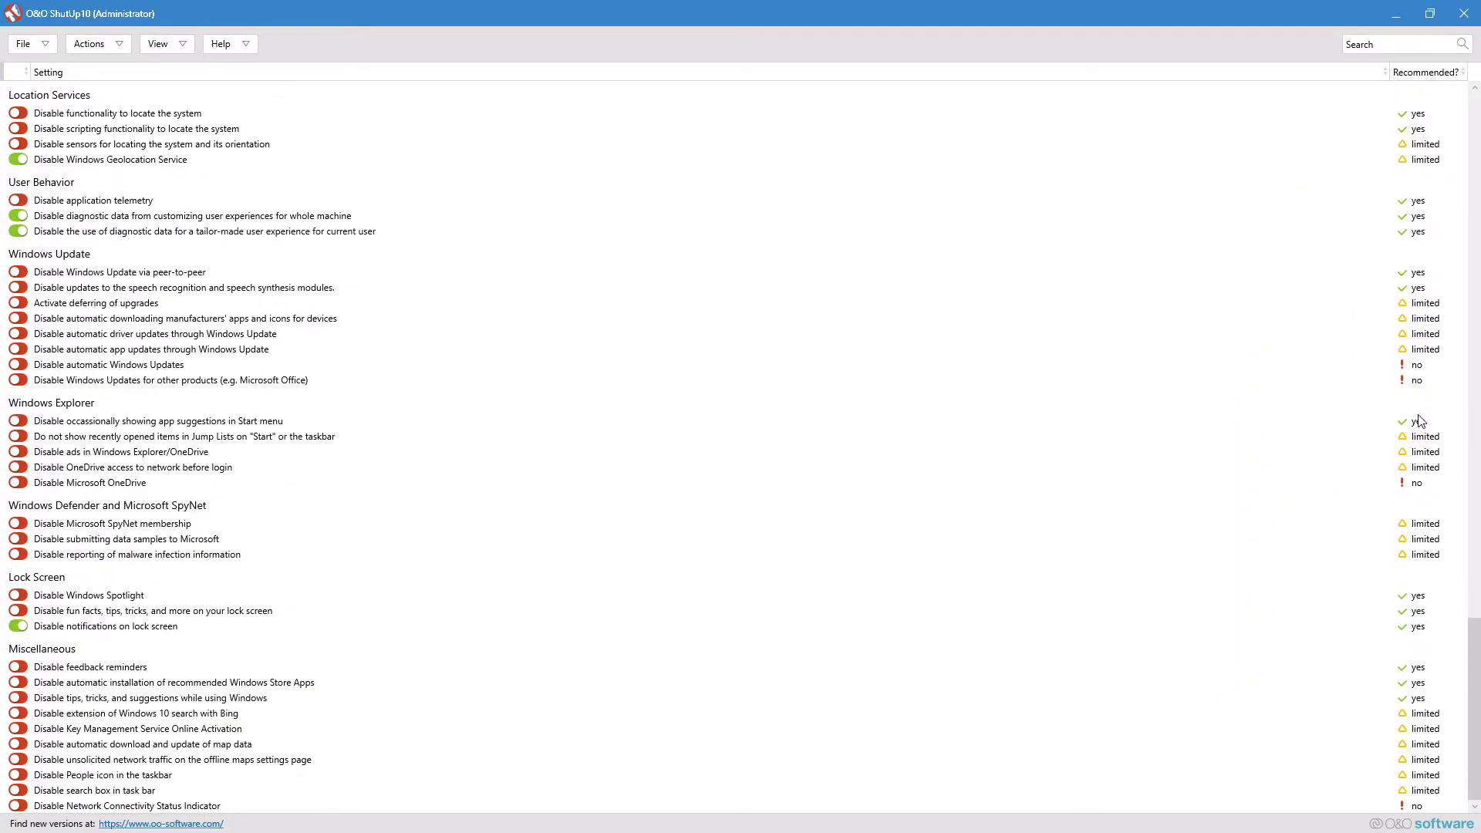
pyautogui.scroll(20, 1419, 420)
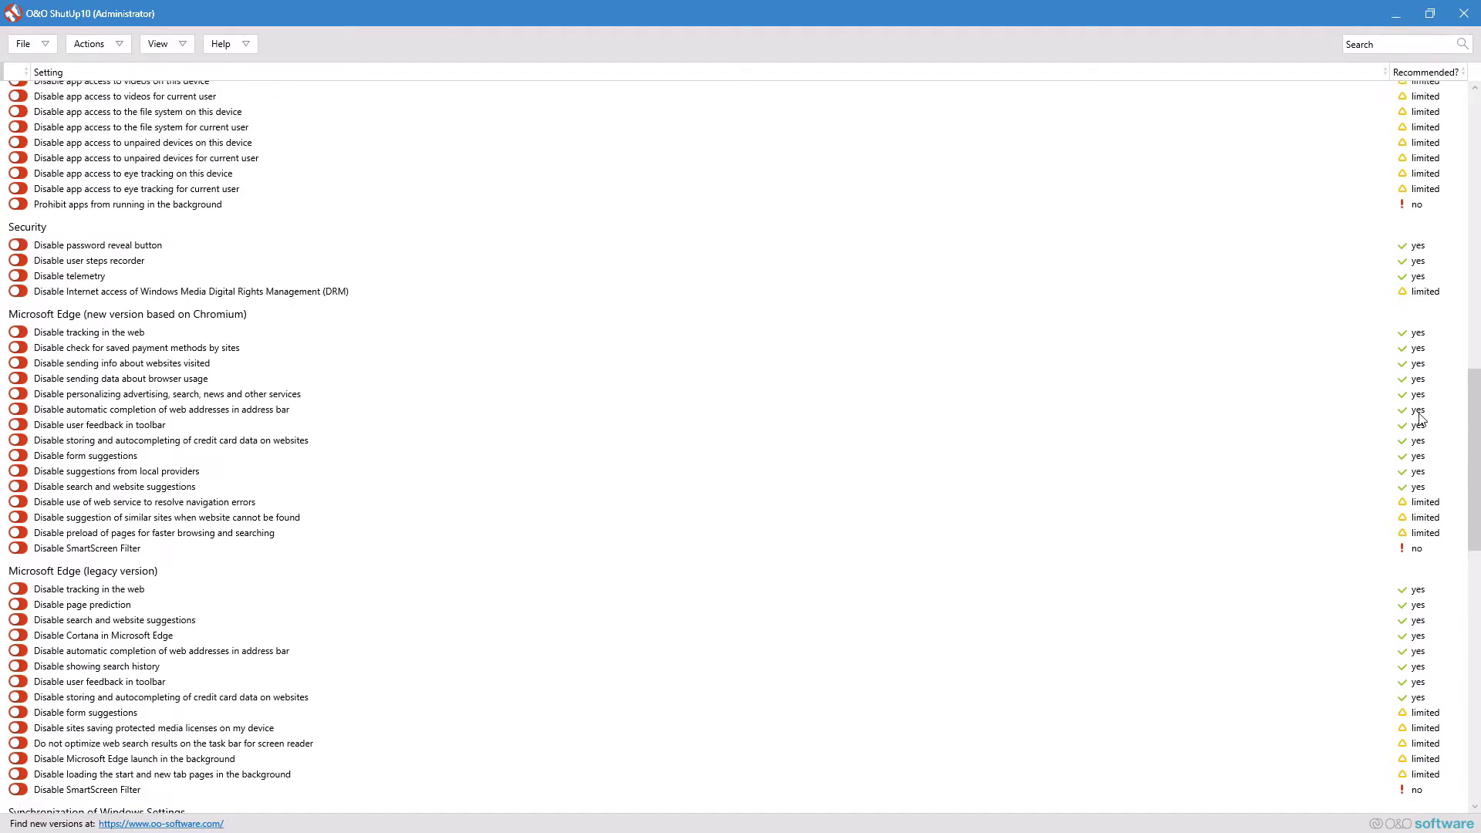
pyautogui.click(88, 146)
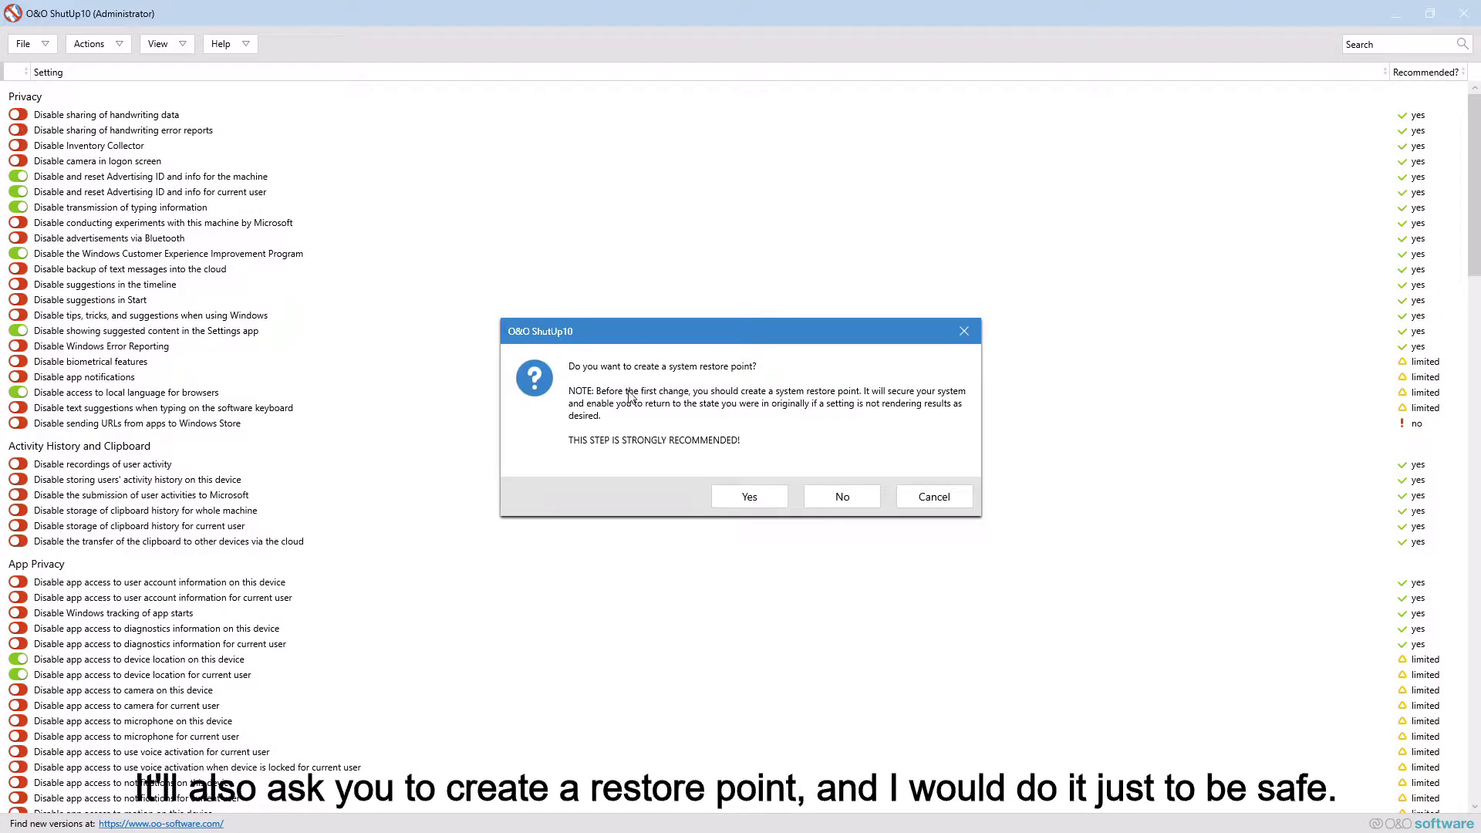
pyautogui.click(755, 494)
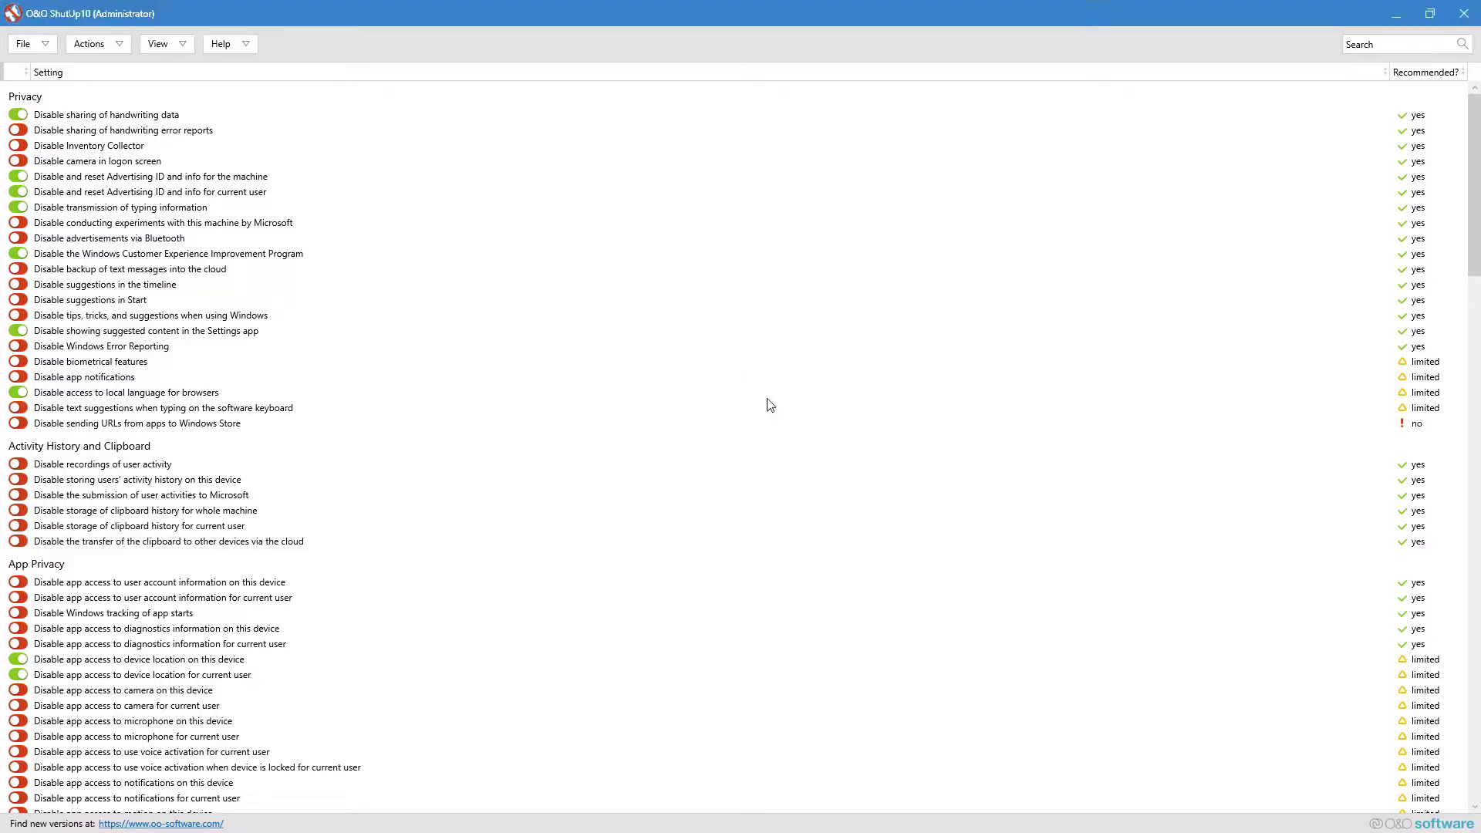
pyautogui.click(17, 114)
pyautogui.click(17, 130)
pyautogui.click(18, 160)
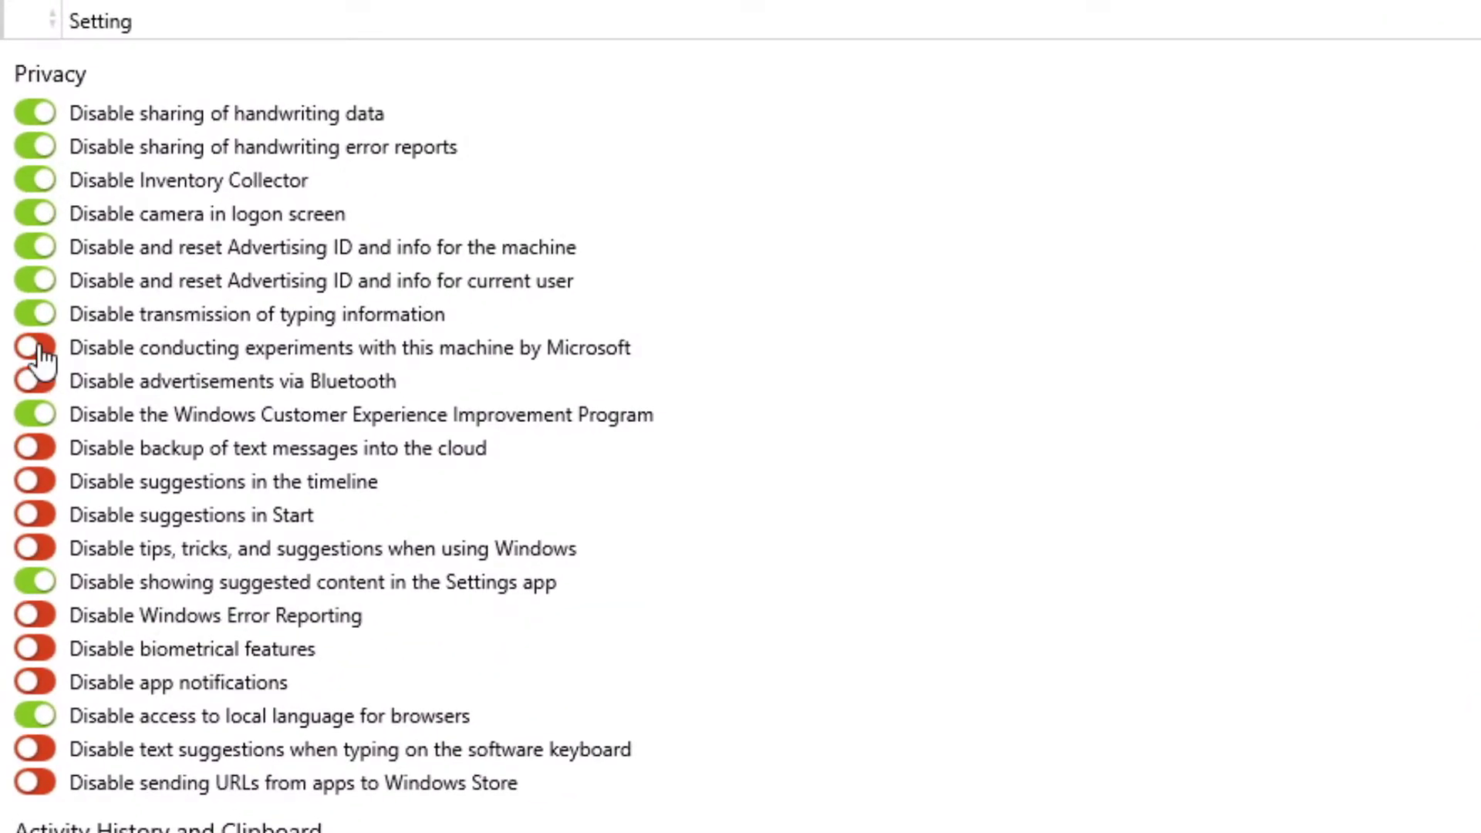
pyautogui.click(38, 349)
pyautogui.click(37, 382)
pyautogui.click(37, 449)
pyautogui.click(37, 482)
pyautogui.click(37, 516)
pyautogui.click(35, 548)
pyautogui.click(35, 615)
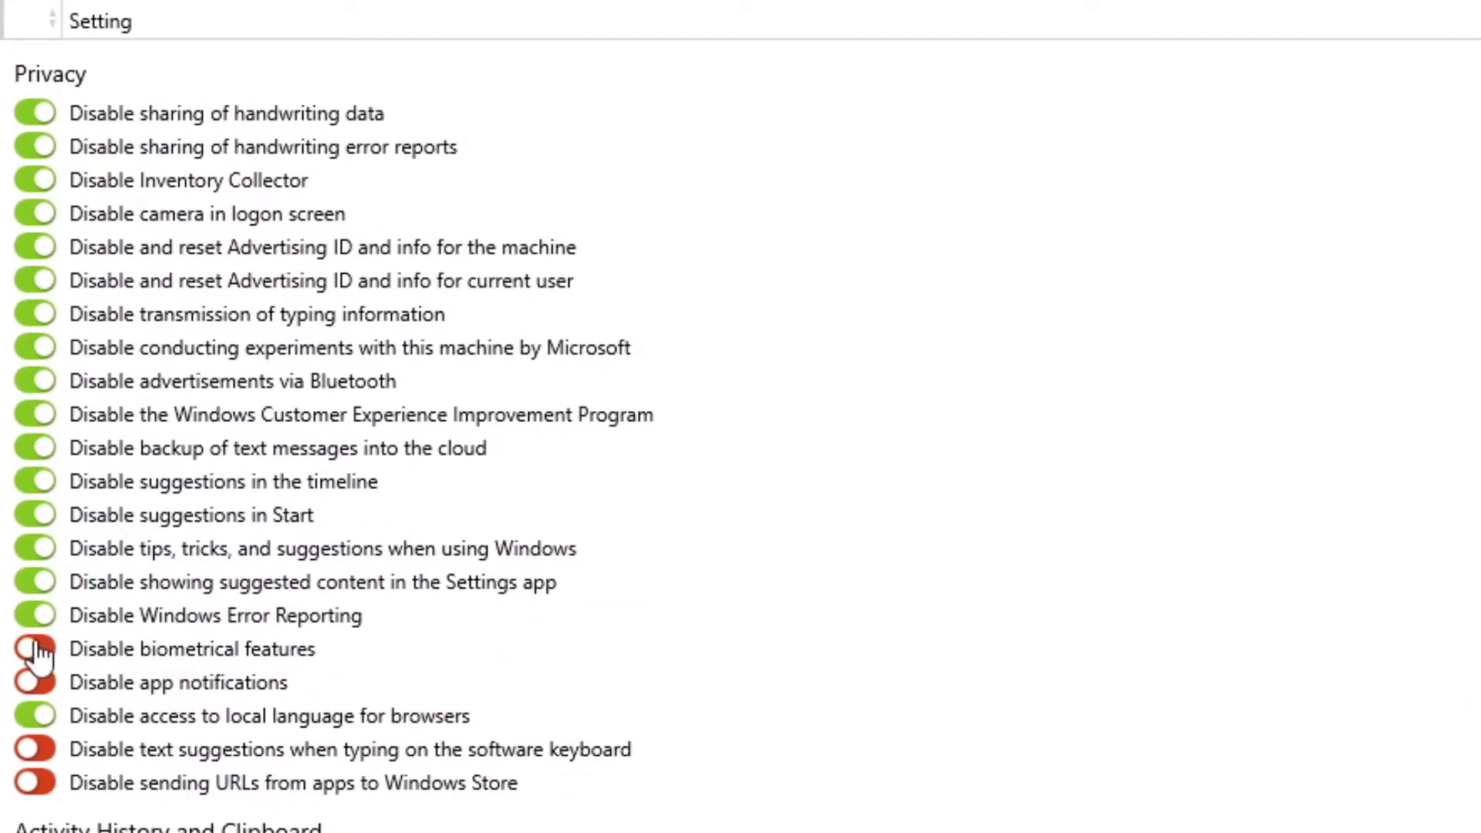
pyautogui.click(35, 649)
pyautogui.click(35, 649)
pyautogui.click(35, 783)
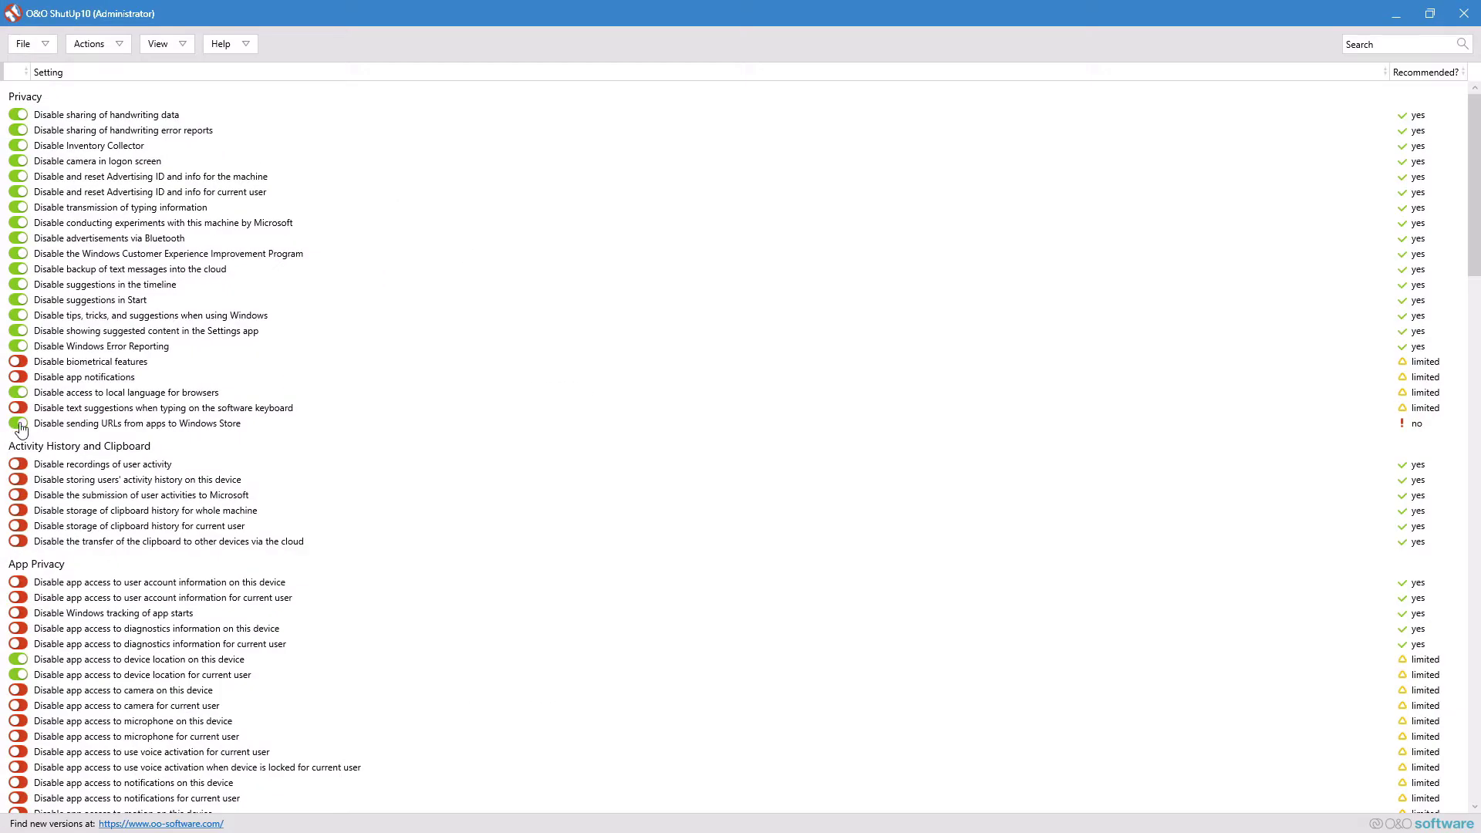
pyautogui.click(19, 424)
pyautogui.scroll(-8, 685, 418)
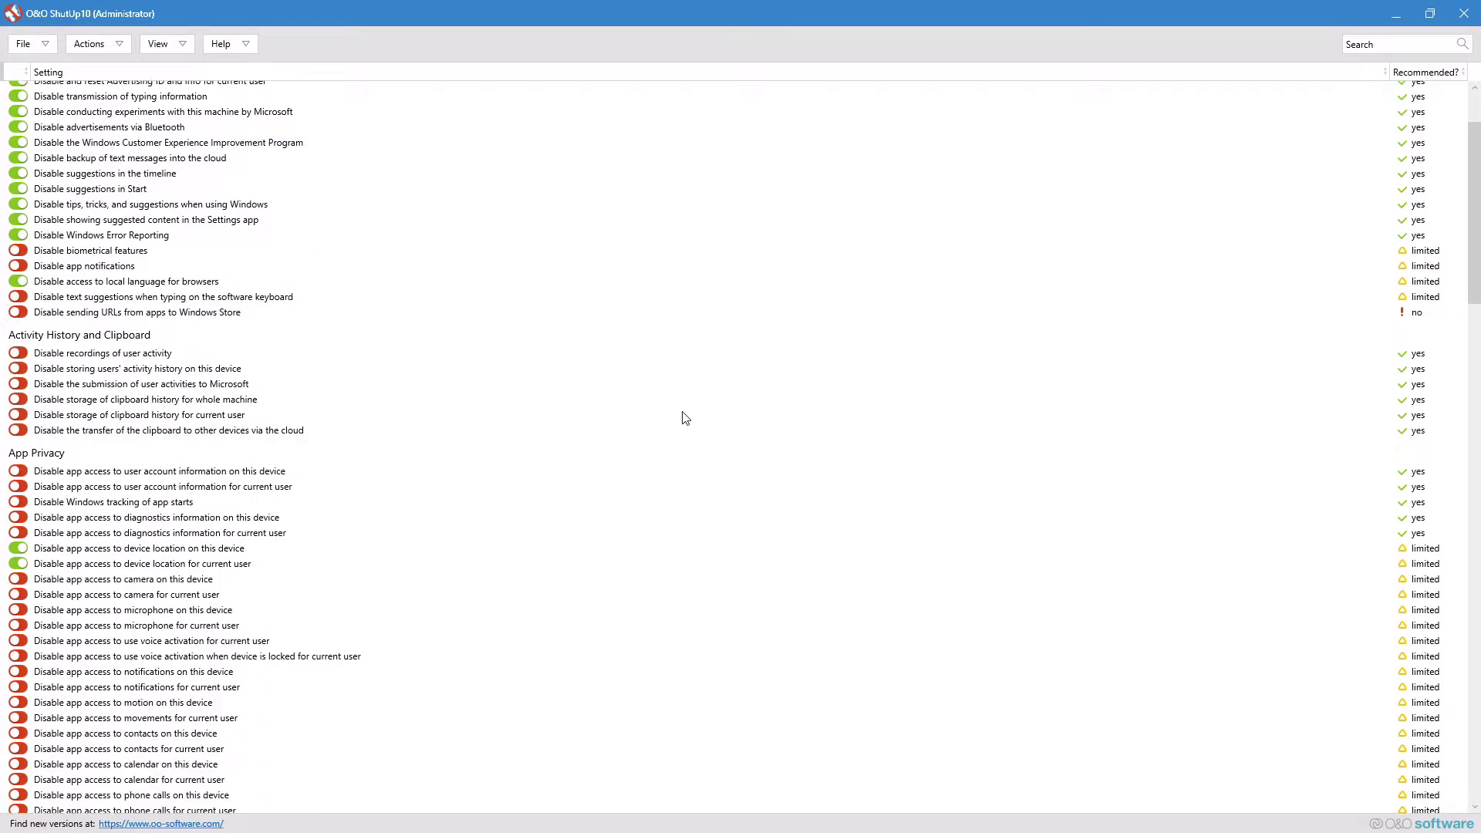
pyautogui.scroll(-14, 685, 417)
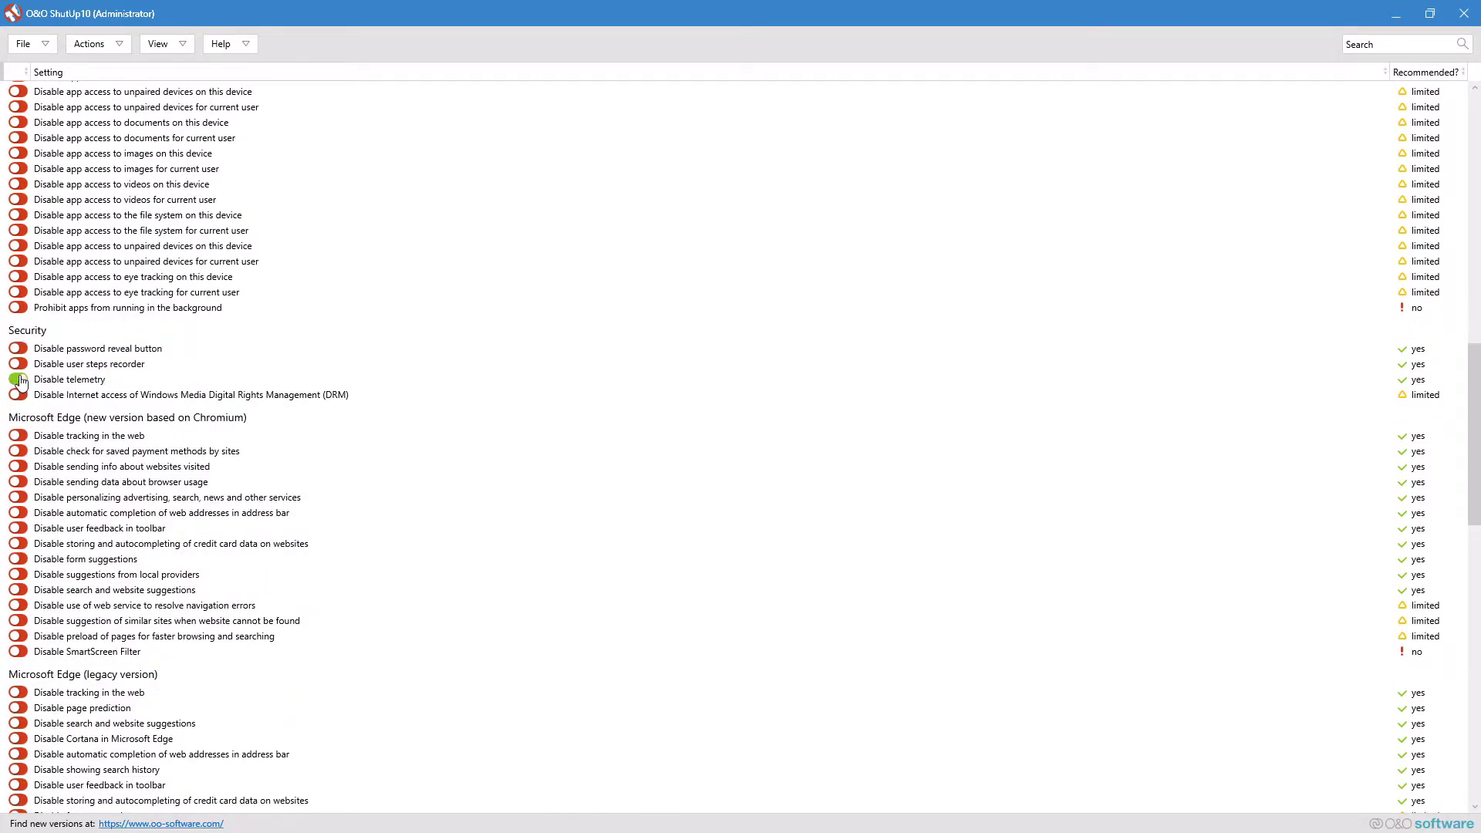
pyautogui.click(71, 383)
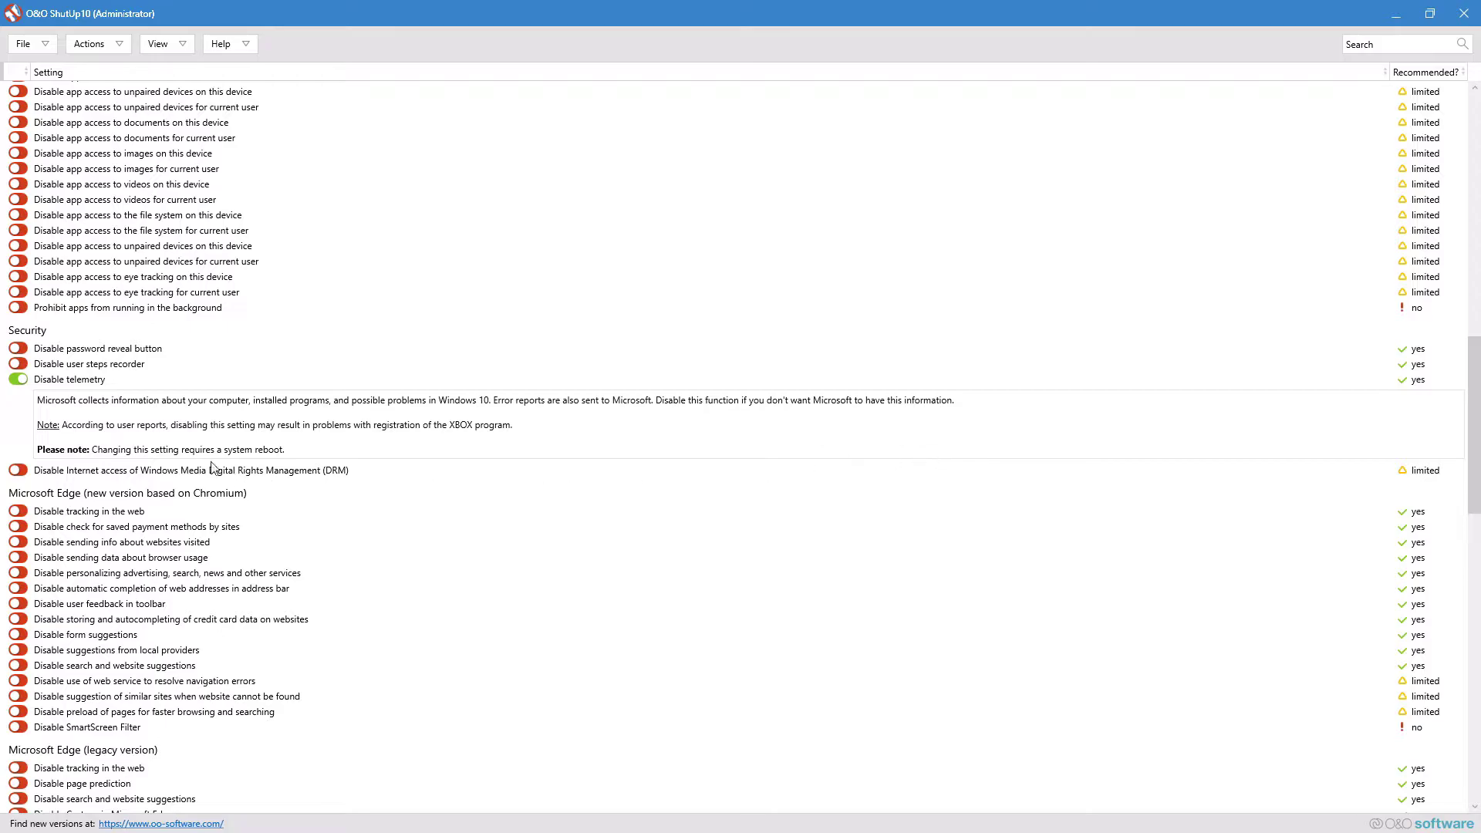
pyautogui.click(74, 449)
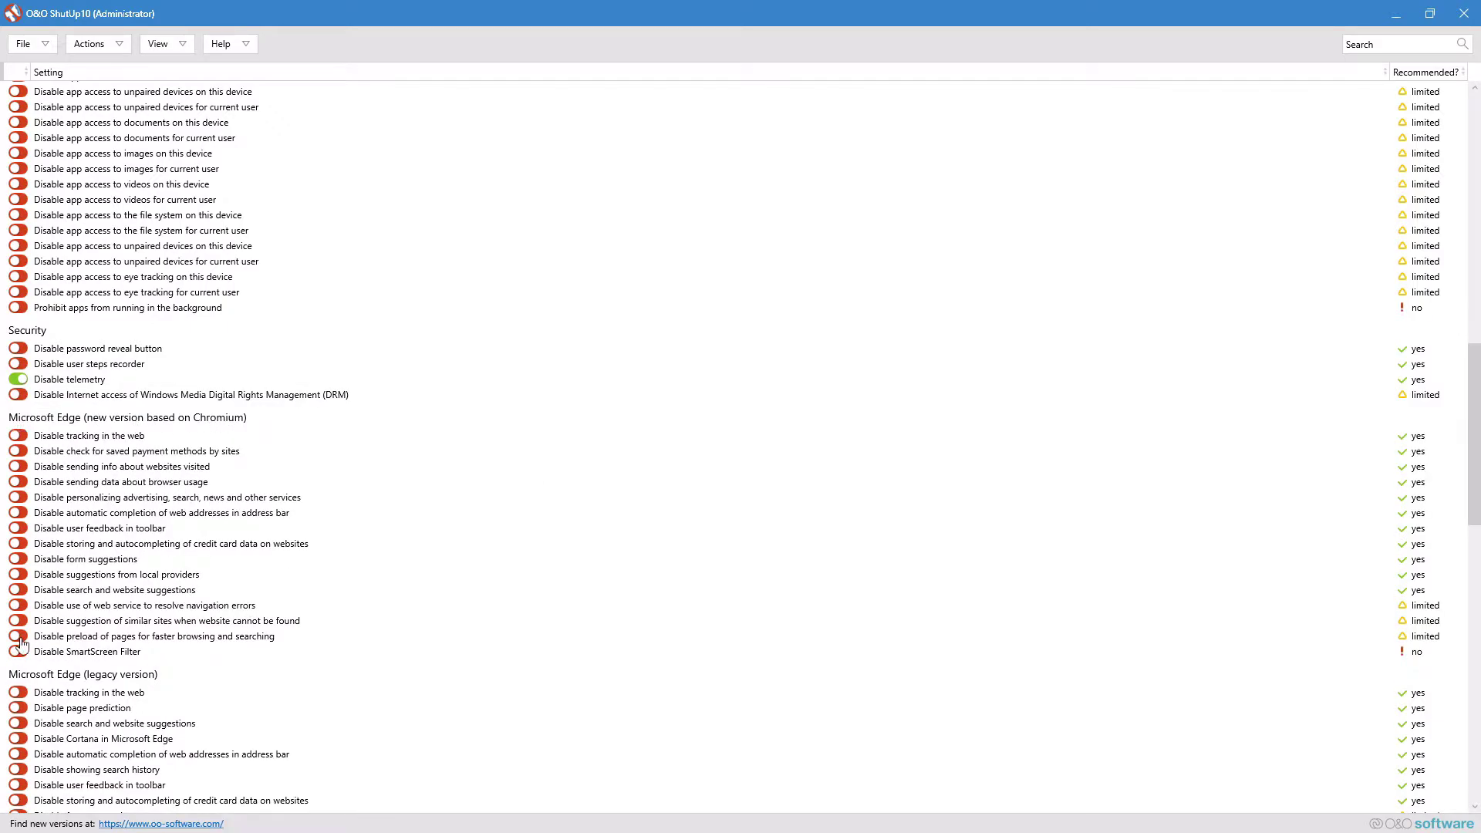
pyautogui.scroll(-4, 176, 517)
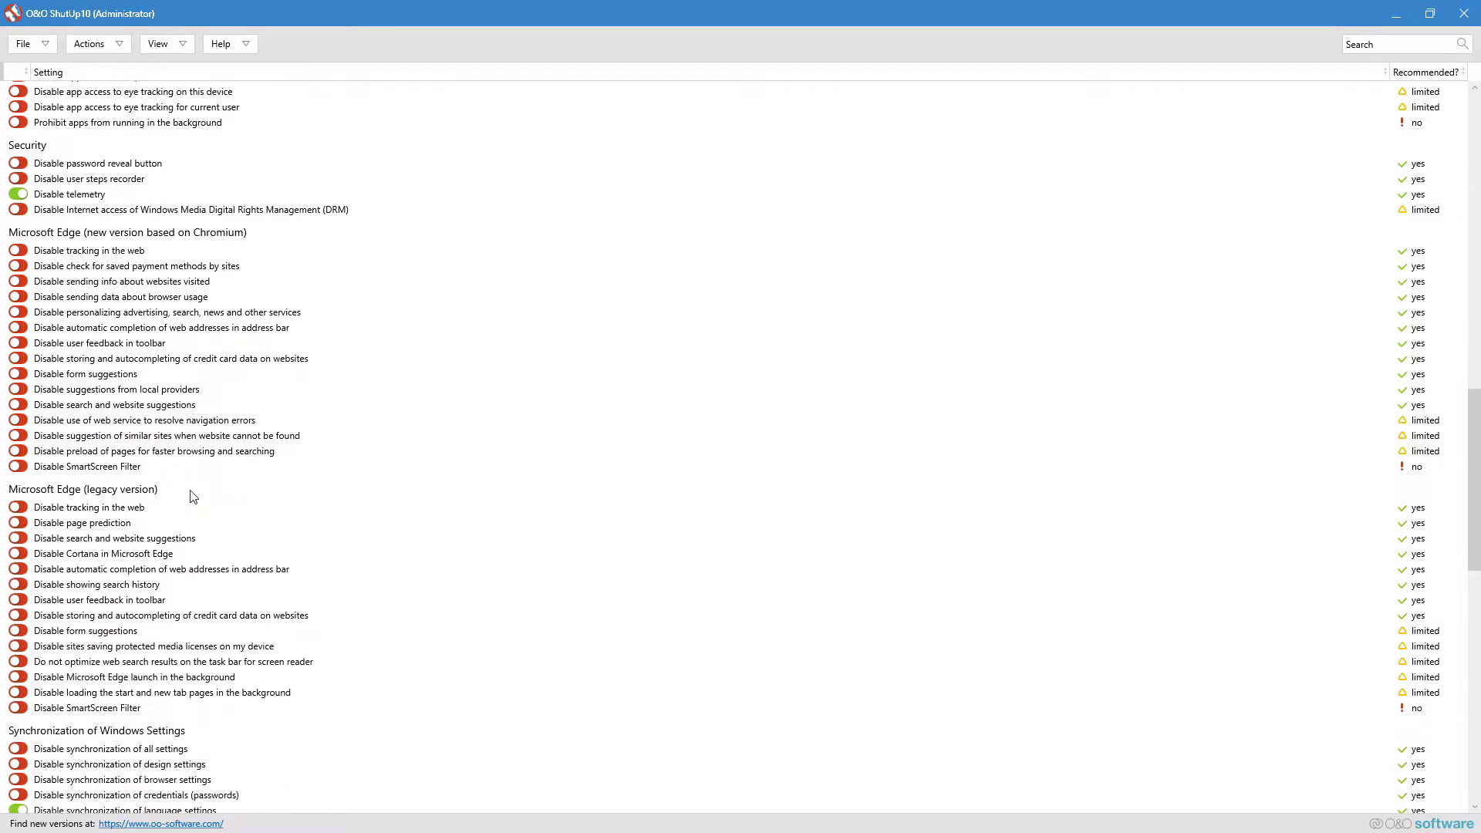
pyautogui.click(18, 250)
pyautogui.click(18, 266)
pyautogui.click(18, 280)
pyautogui.click(18, 296)
pyautogui.moveTo(23, 316); pyautogui.dragTo(17, 648)
pyautogui.scroll(-13, 121, 586)
pyautogui.click(18, 289)
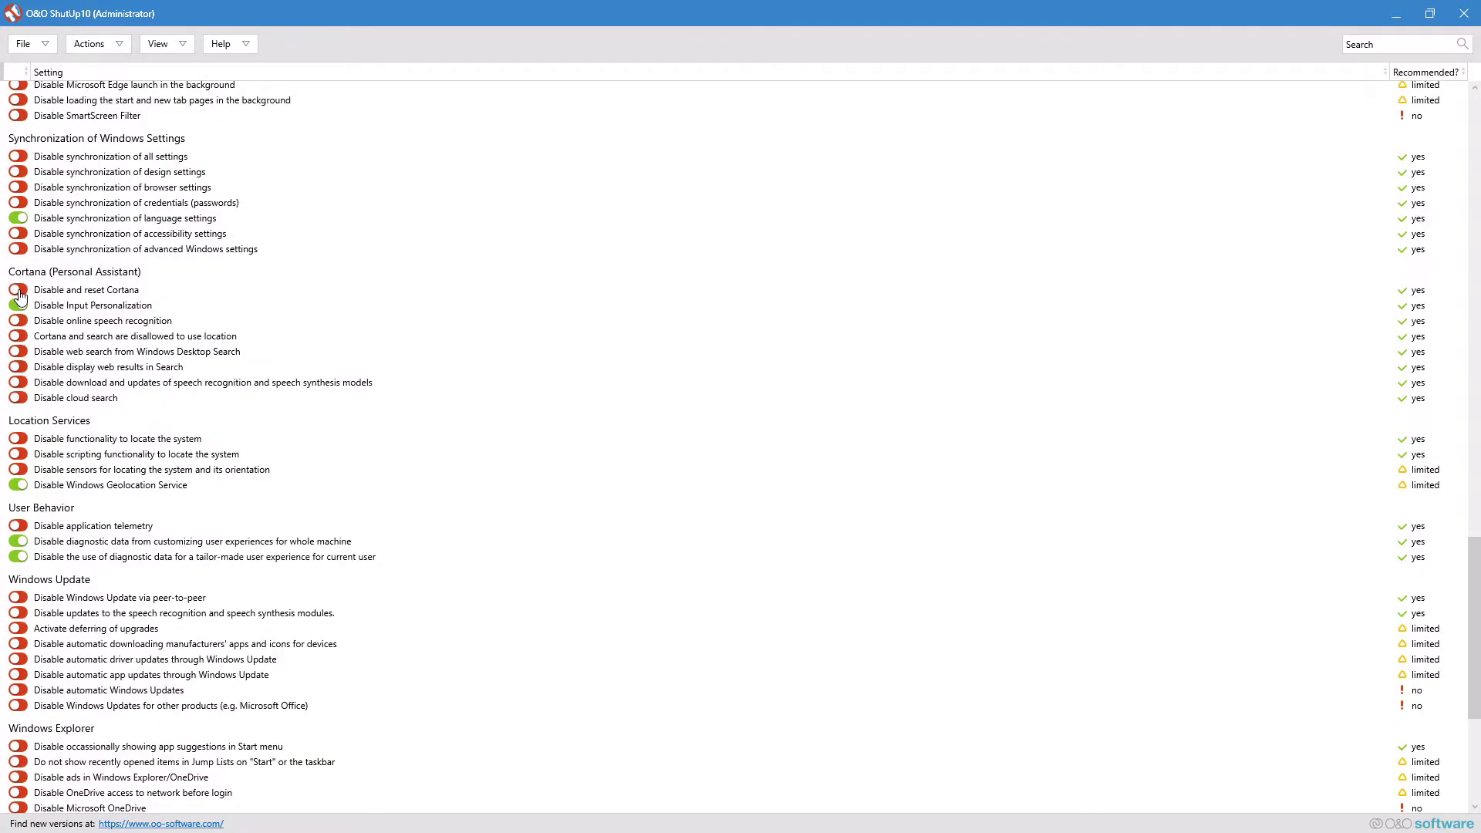
pyautogui.click(18, 305)
pyautogui.click(17, 320)
pyautogui.click(17, 336)
pyautogui.click(18, 366)
pyautogui.click(18, 382)
pyautogui.click(18, 397)
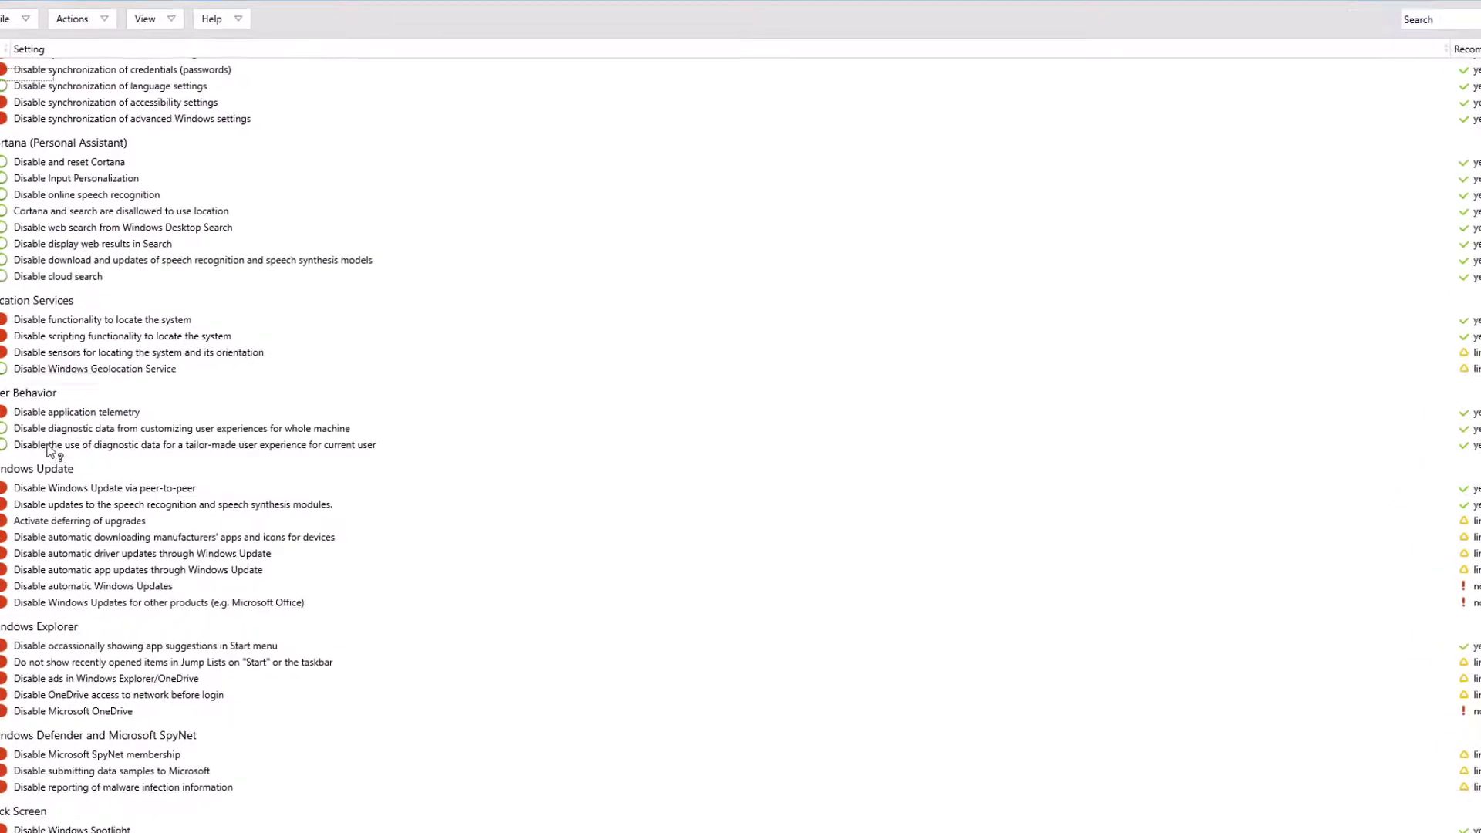
pyautogui.click(33, 411)
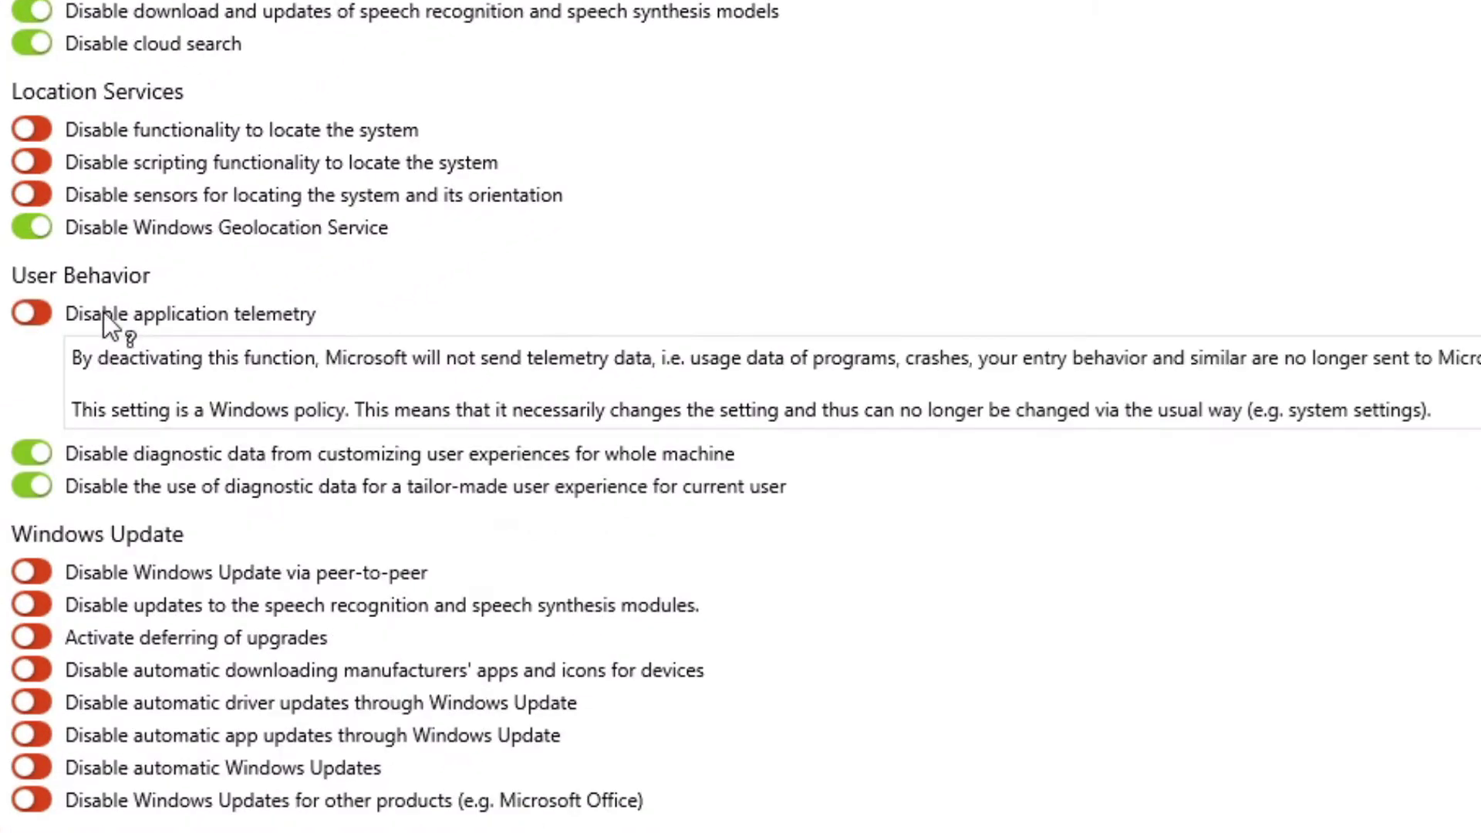
pyautogui.click(29, 315)
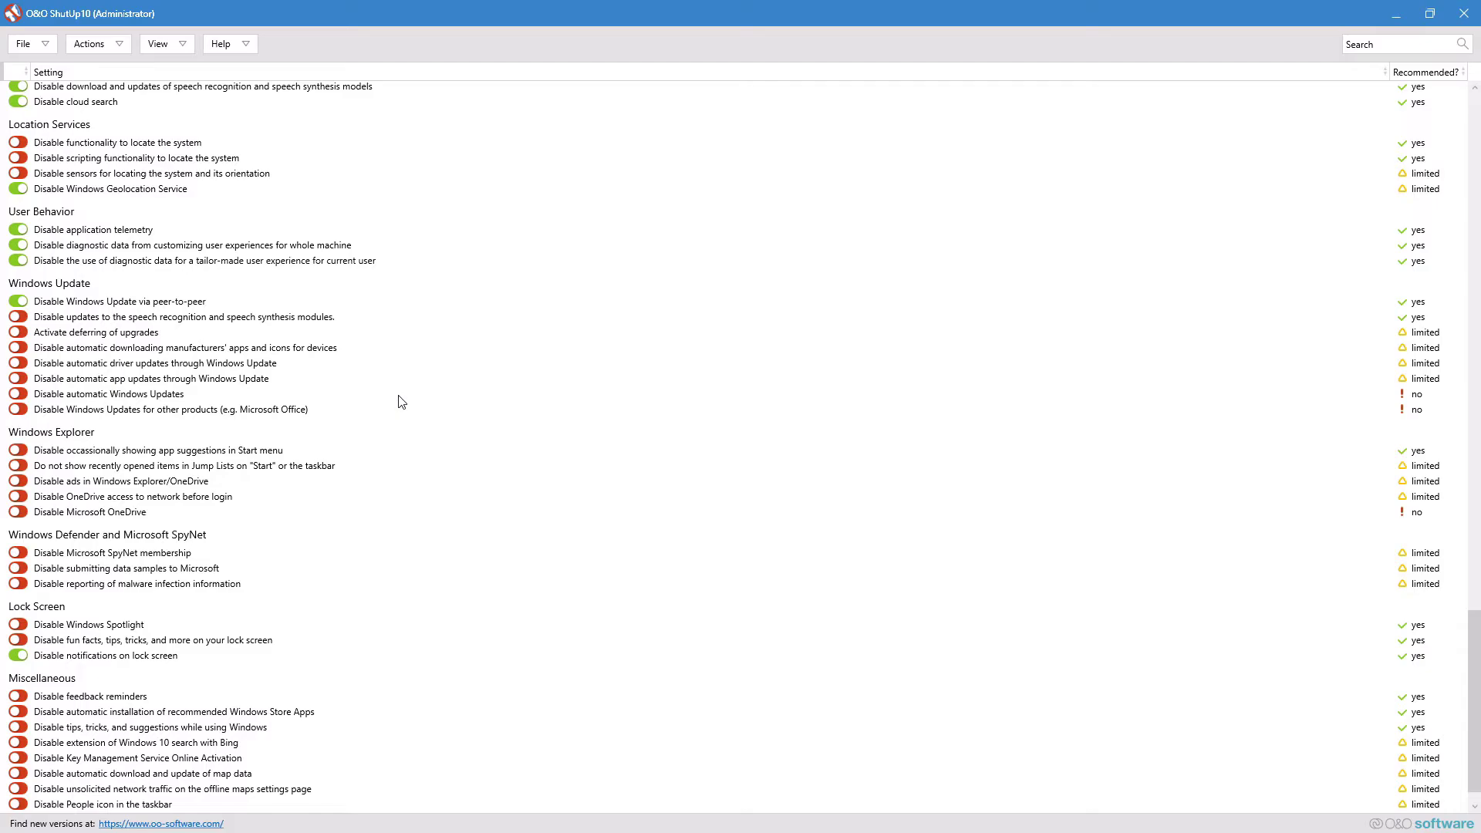
pyautogui.scroll(-1, 401, 402)
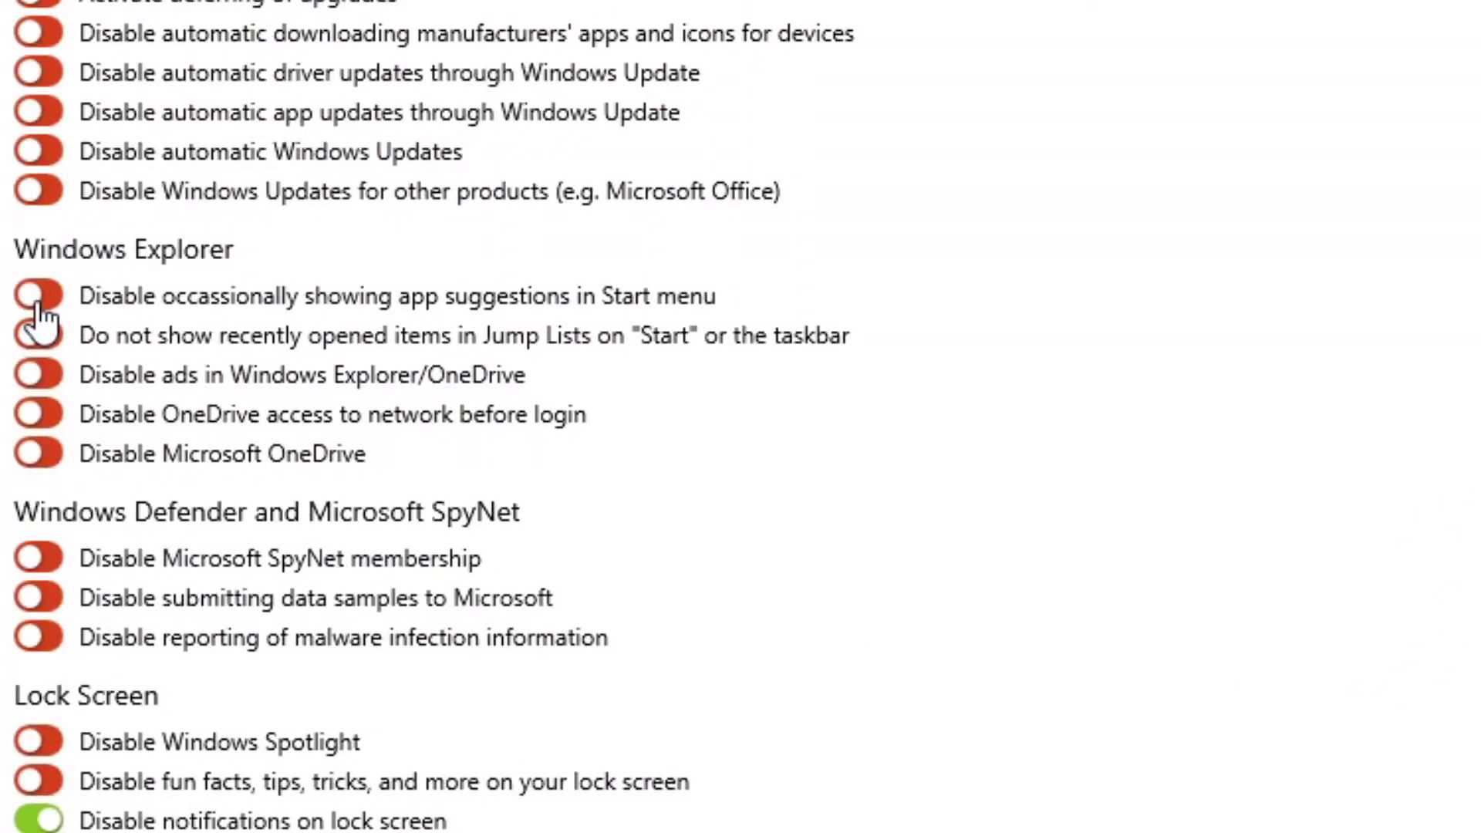
pyautogui.click(37, 297)
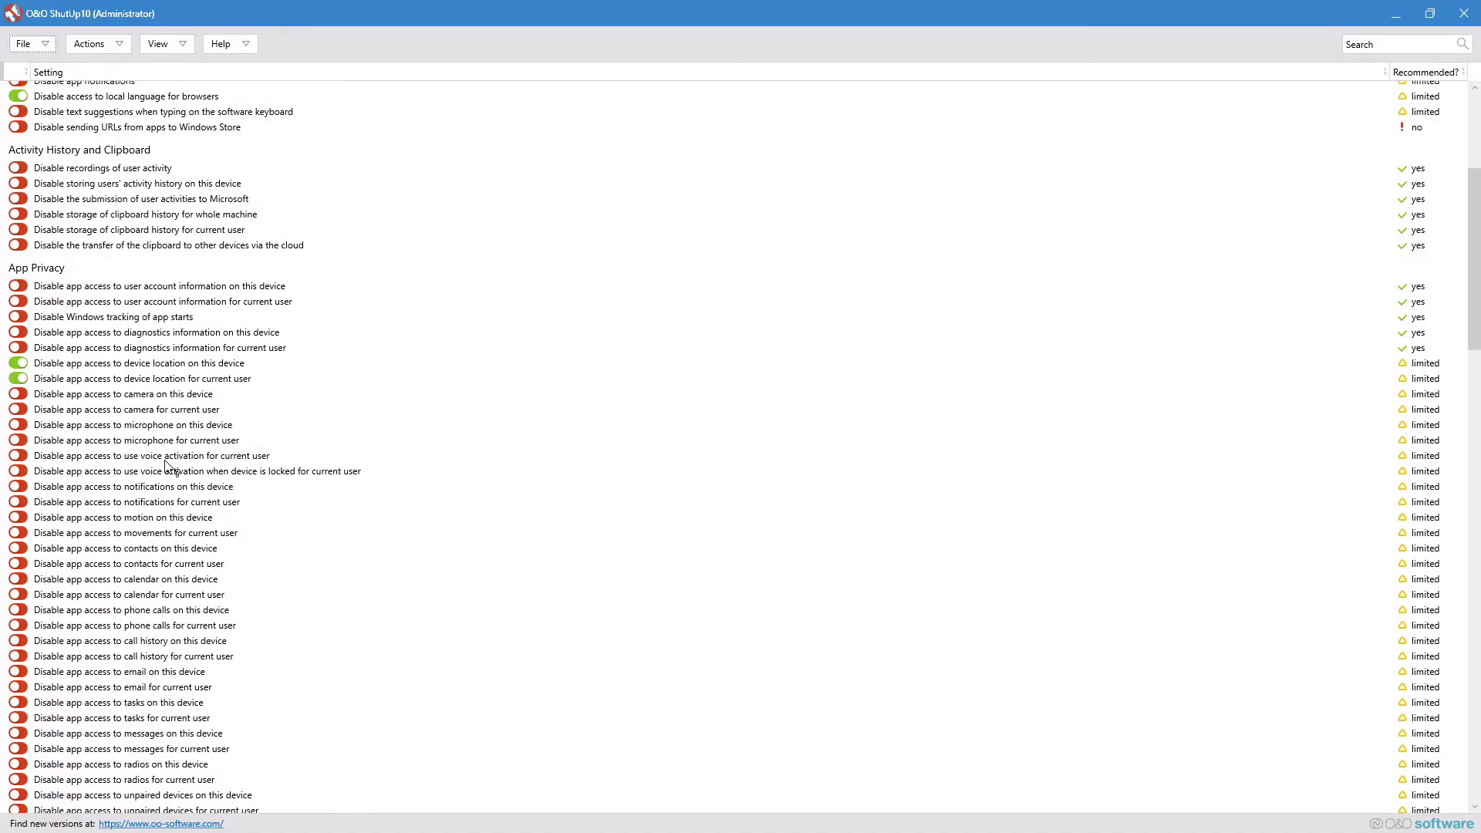
pyautogui.scroll(-10, 199, 271)
pyautogui.scroll(-8, 199, 272)
pyautogui.scroll(-8, 199, 272)
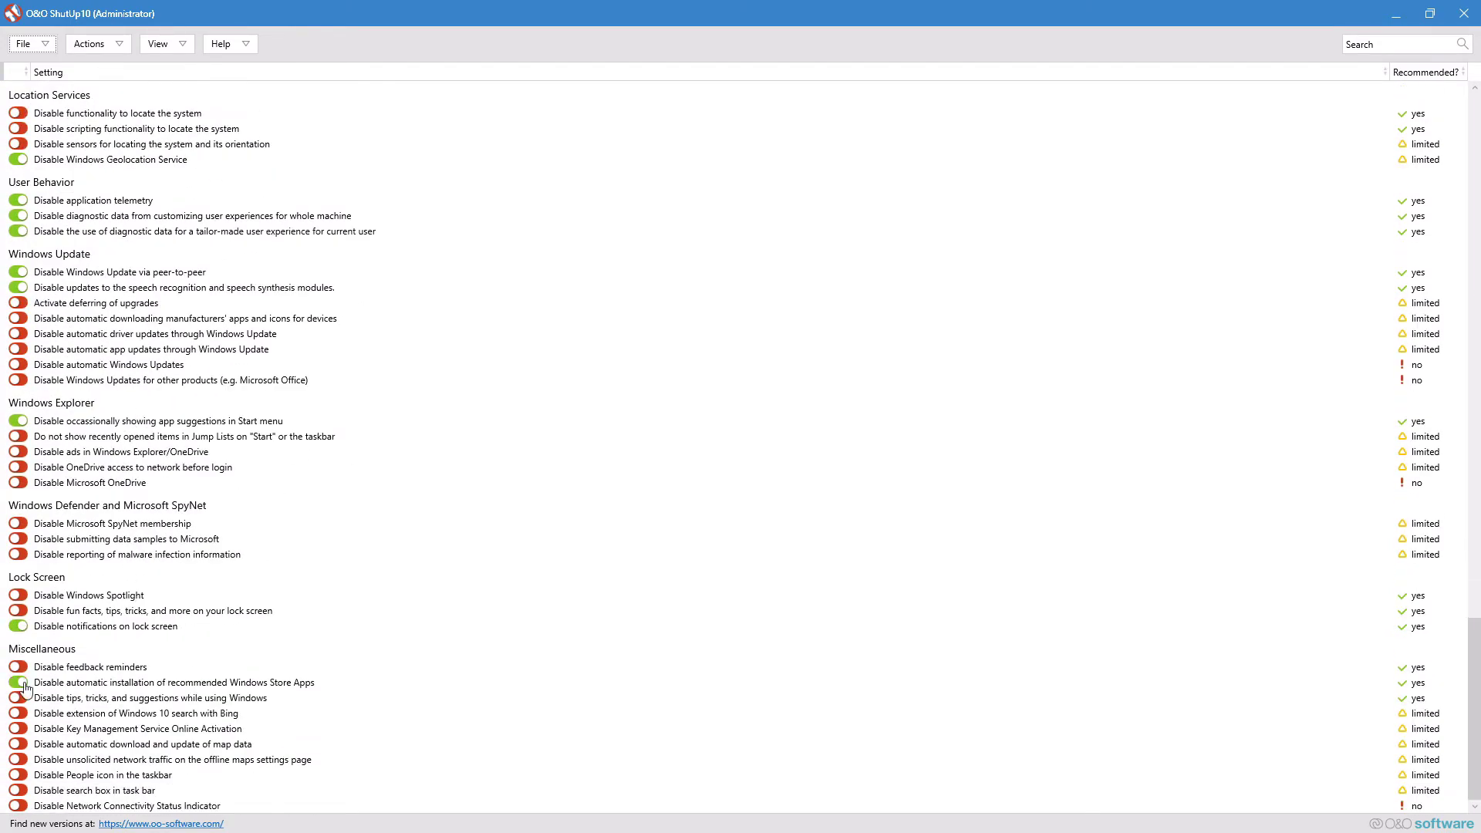
pyautogui.scroll(12, 46, 664)
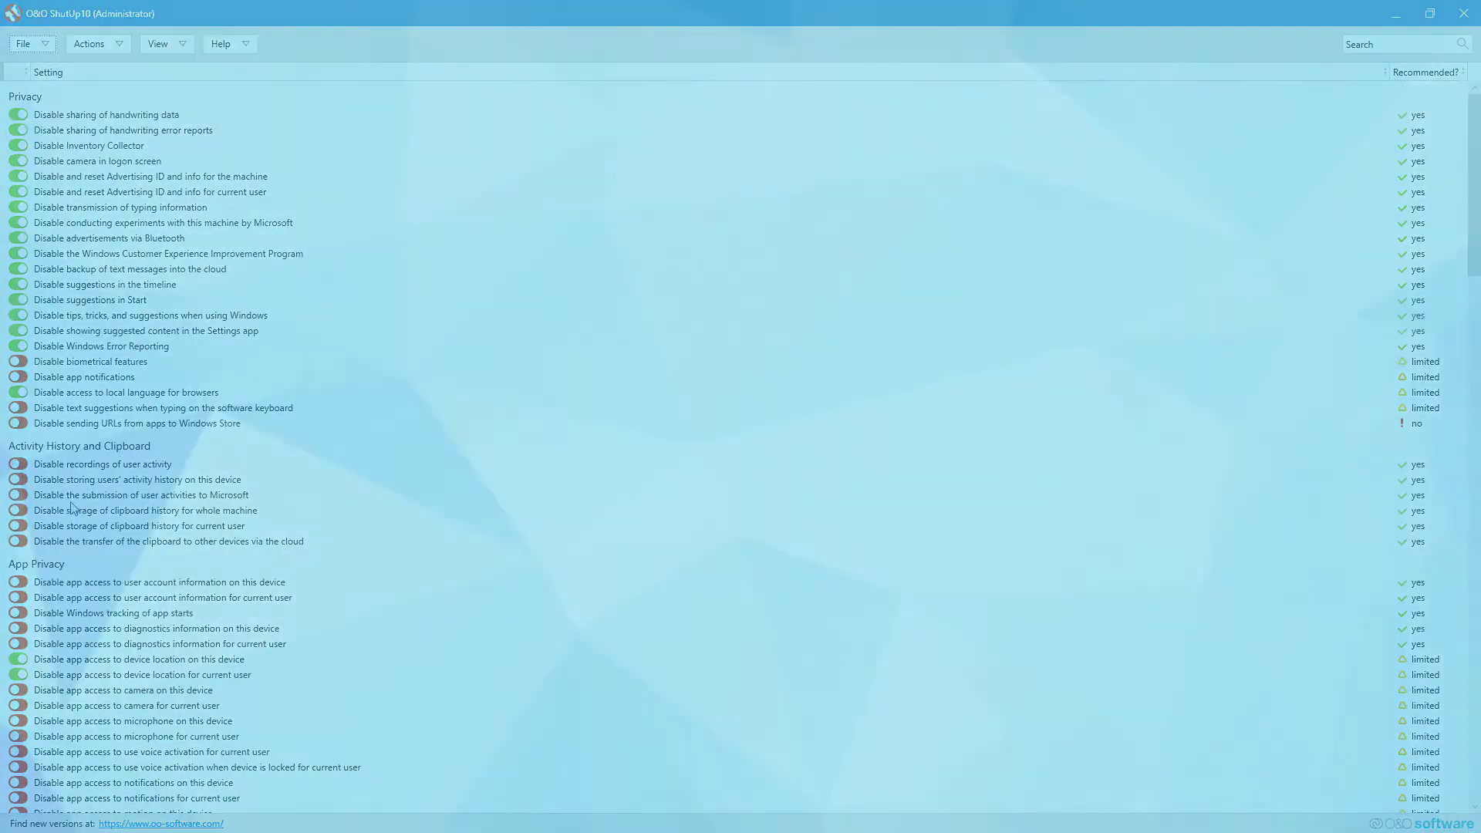